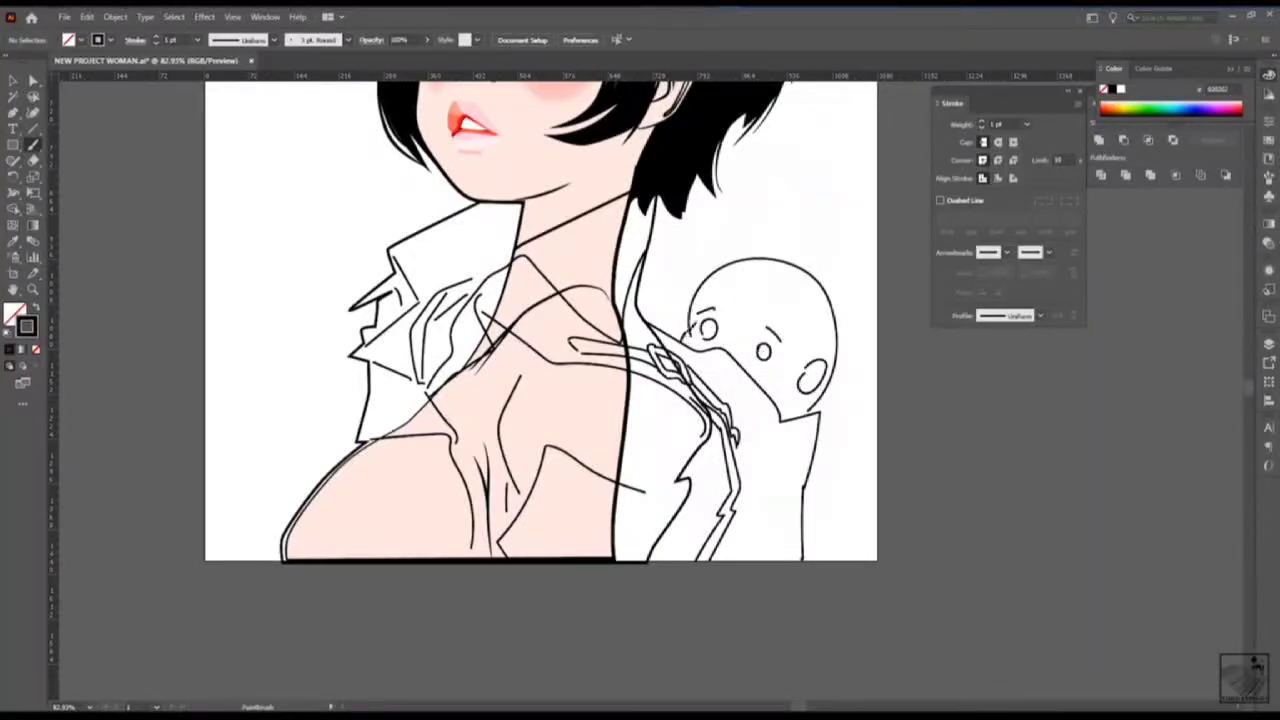
Brush a second contour line along the lower edge of the jacket's shoulder flap
{"action": "scroll", "coordinate": [697, 341], "scroll_direction": "up", "scroll_amount": 2}
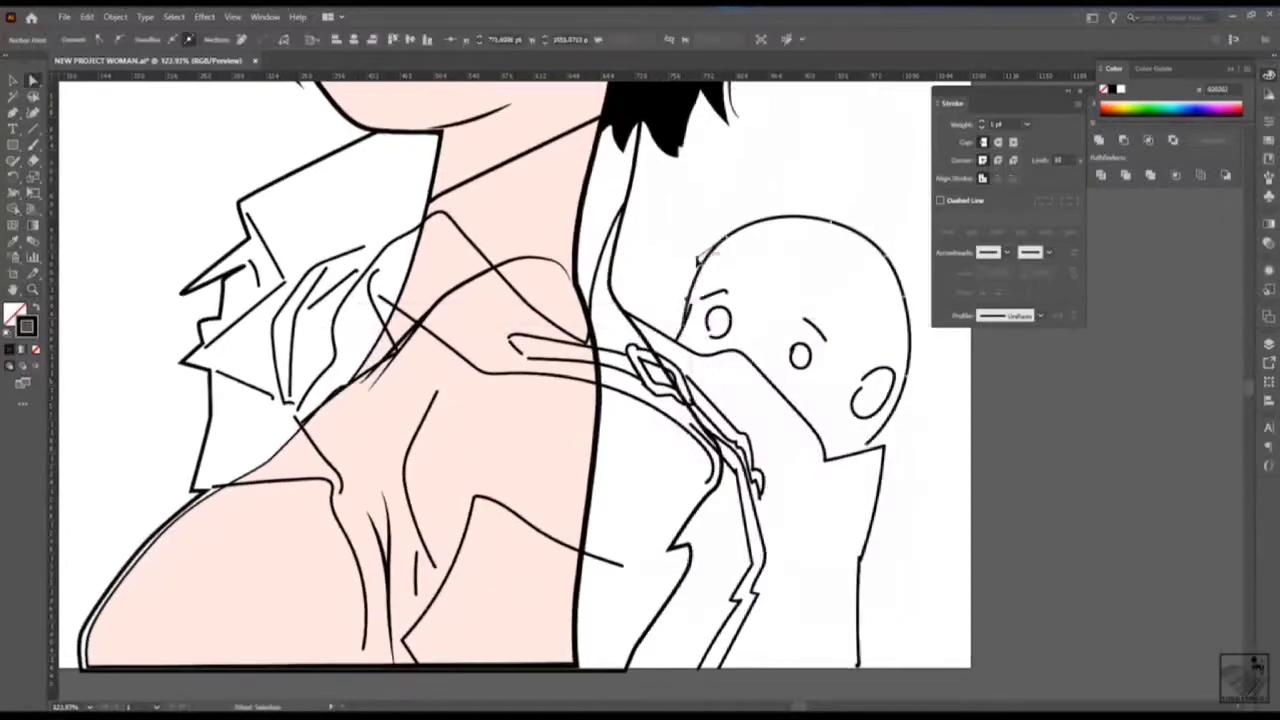
{"action": "scroll", "coordinate": [703, 256], "scroll_direction": "down", "scroll_amount": 1}
{"action": "scroll", "coordinate": [702, 530], "scroll_direction": "down", "scroll_amount": 2}
{"action": "key", "text": "b"}
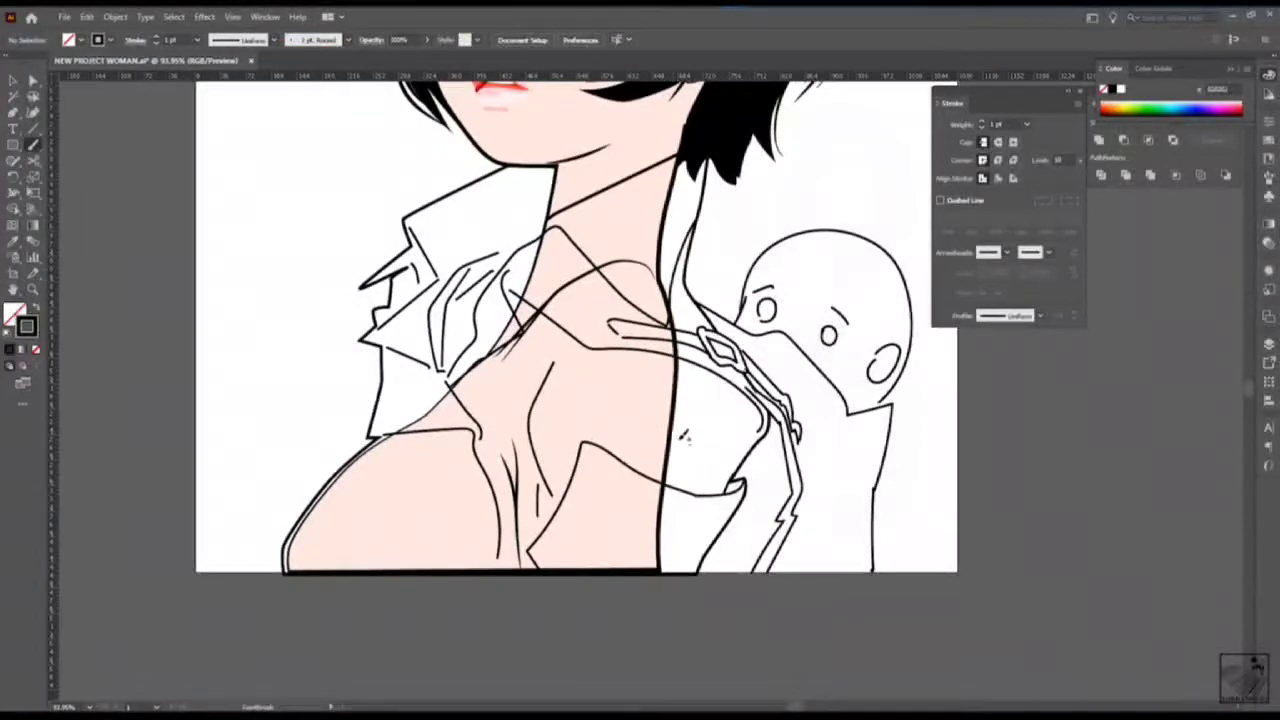
{"action": "mouse_move", "coordinate": [510, 292]}
{"action": "left_mouse_down"}
{"action": "mouse_move", "coordinate": [597, 353]}
{"action": "mouse_move", "coordinate": [541, 364]}
{"action": "left_mouse_up"}
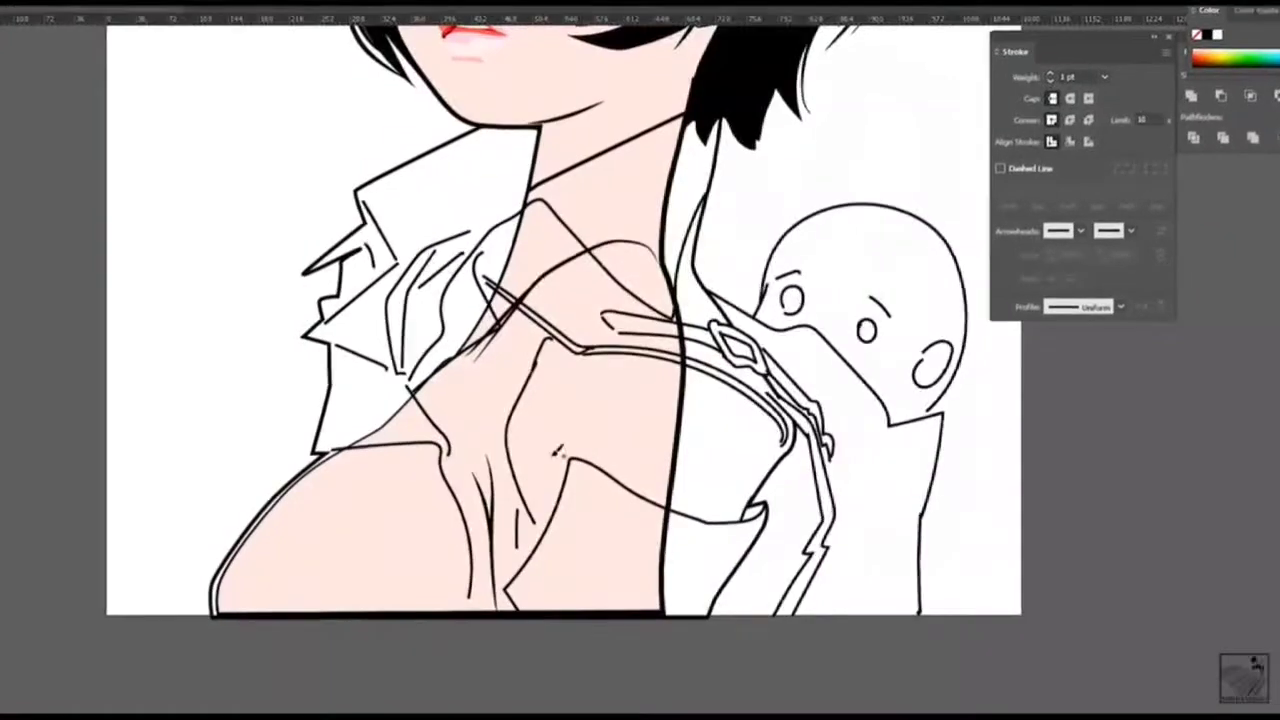
Brush small oval buttons down the jacket's front placket and a curved fabric crease beside them
{"action": "left_click_drag", "start_coordinate": [523, 419], "coordinate": [522, 421]}
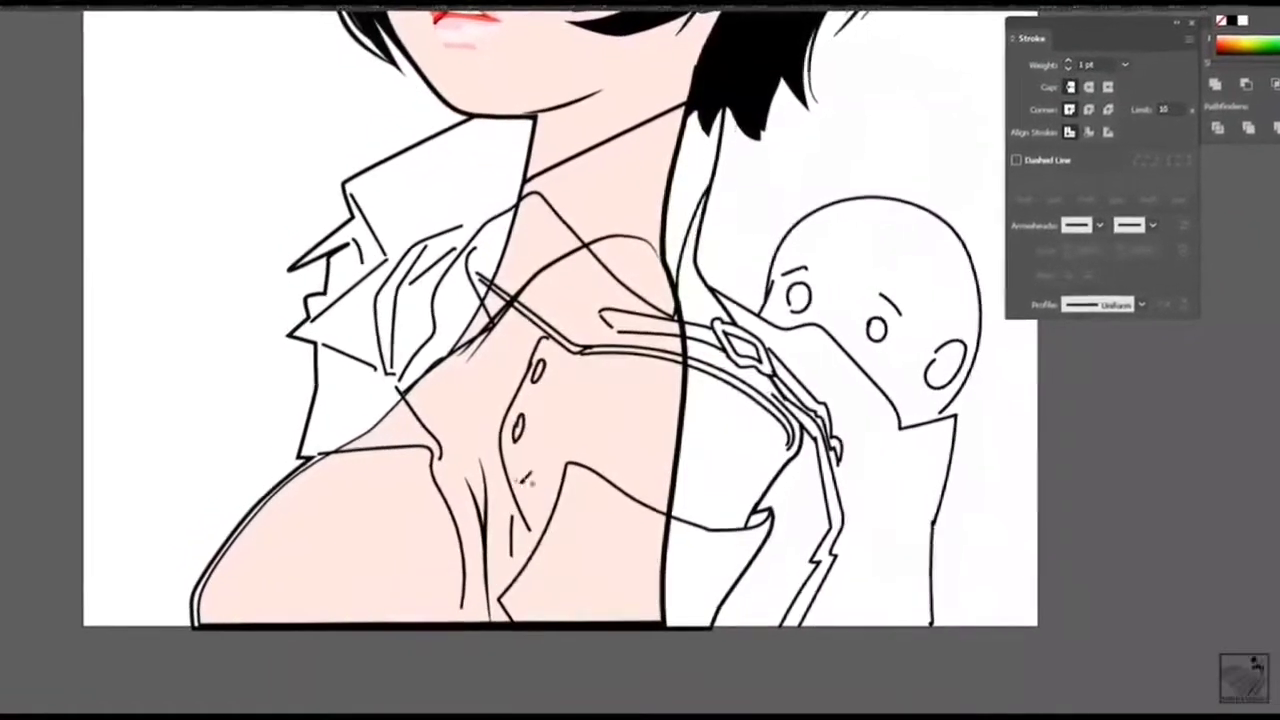
{"action": "left_click_drag", "start_coordinate": [527, 472], "coordinate": [526, 474]}
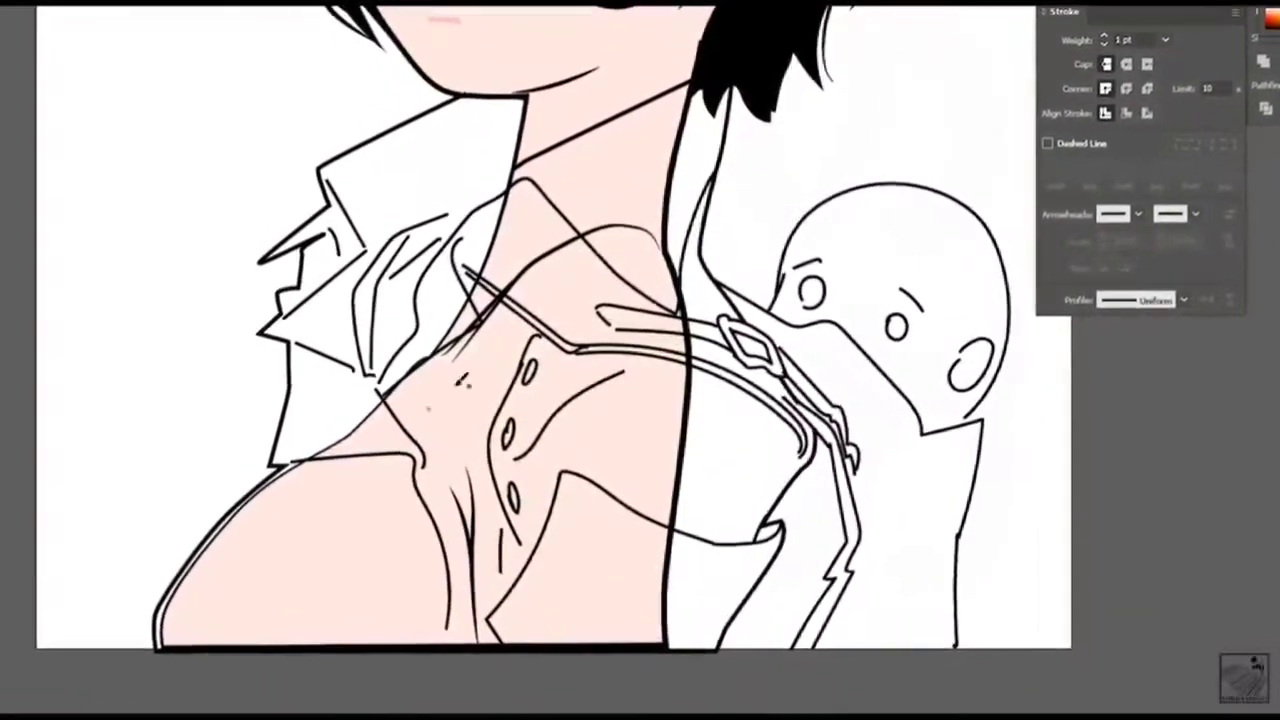
{"action": "left_click_drag", "start_coordinate": [548, 377], "coordinate": [627, 367]}
Offset the outfit's outer silhouette path by 3 pt
{"action": "left_click", "coordinate": [214, 394]}
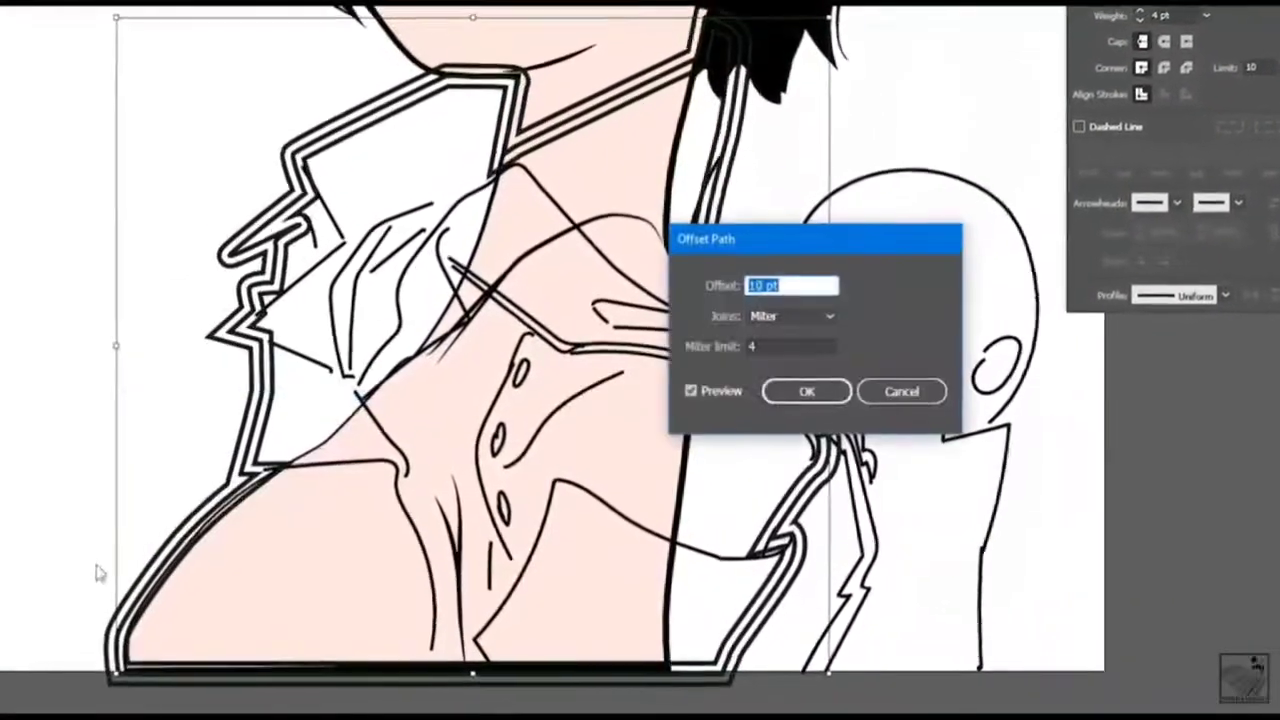
{"action": "type", "text": "3"}
{"action": "key", "text": "Tab"}
{"action": "left_click", "coordinate": [805, 395]}
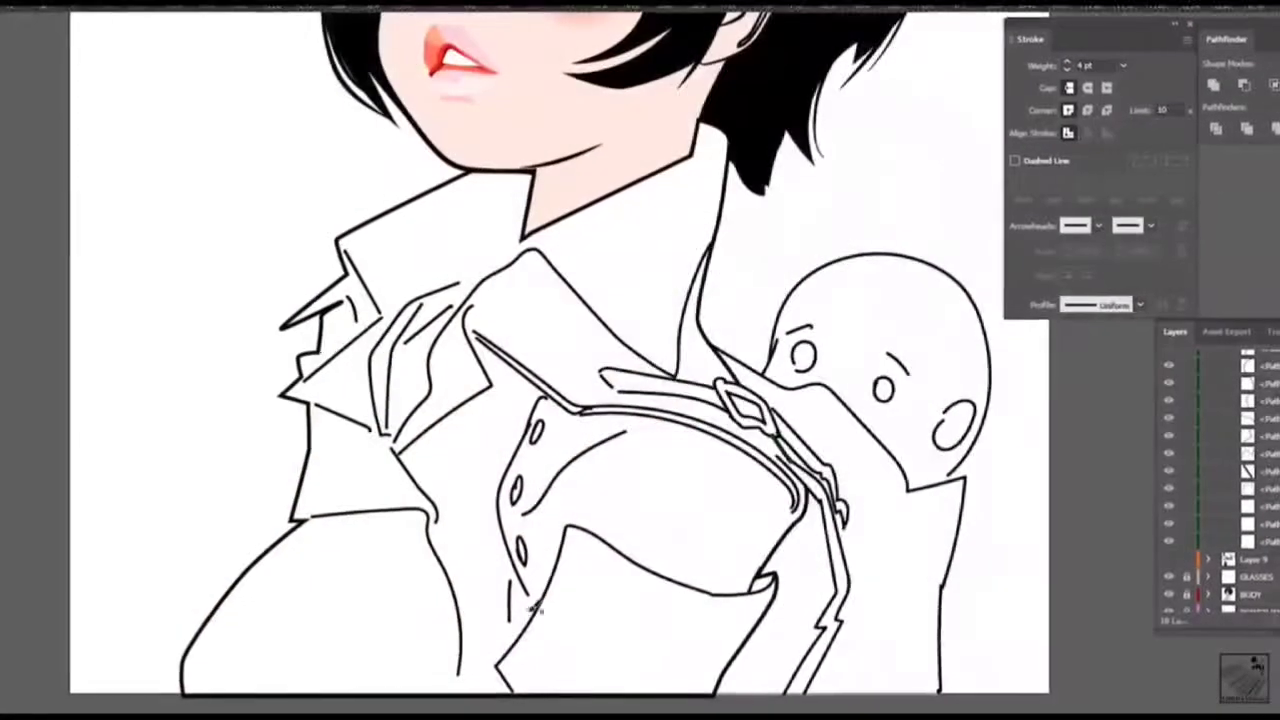
Continue the hairline path down the temple with a second pointed notch and a sideburn tip, then carry it around the ear
{"action": "scroll", "coordinate": [536, 606], "scroll_direction": "down", "scroll_amount": 3}
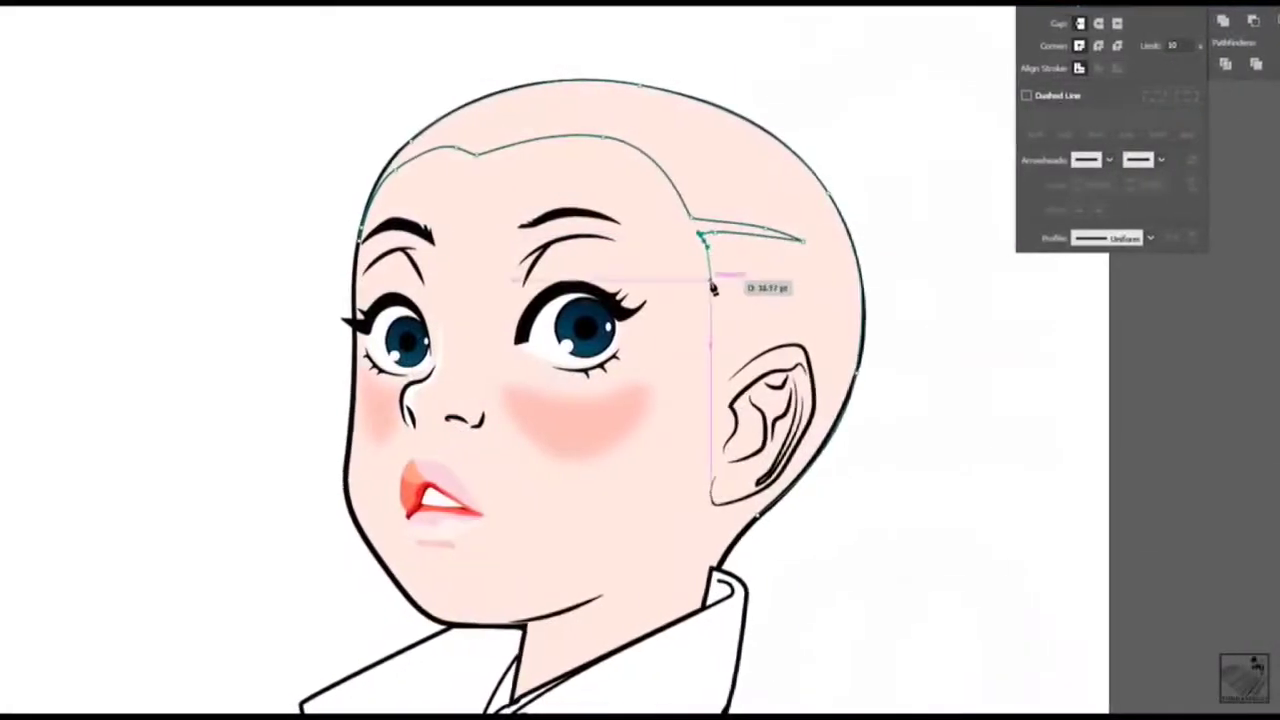
{"action": "left_click", "coordinate": [712, 288]}
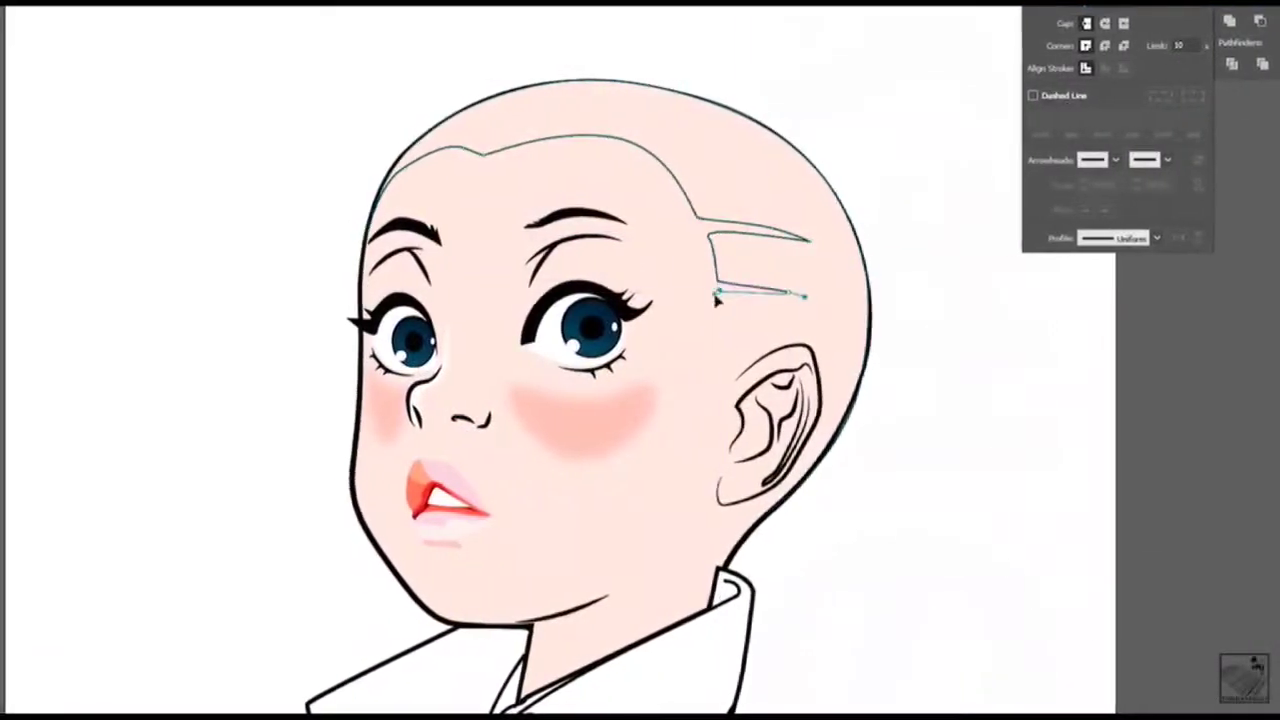
{"action": "left_click", "coordinate": [783, 293]}
{"action": "left_click", "coordinate": [700, 395]}
{"action": "left_click", "coordinate": [745, 352]}
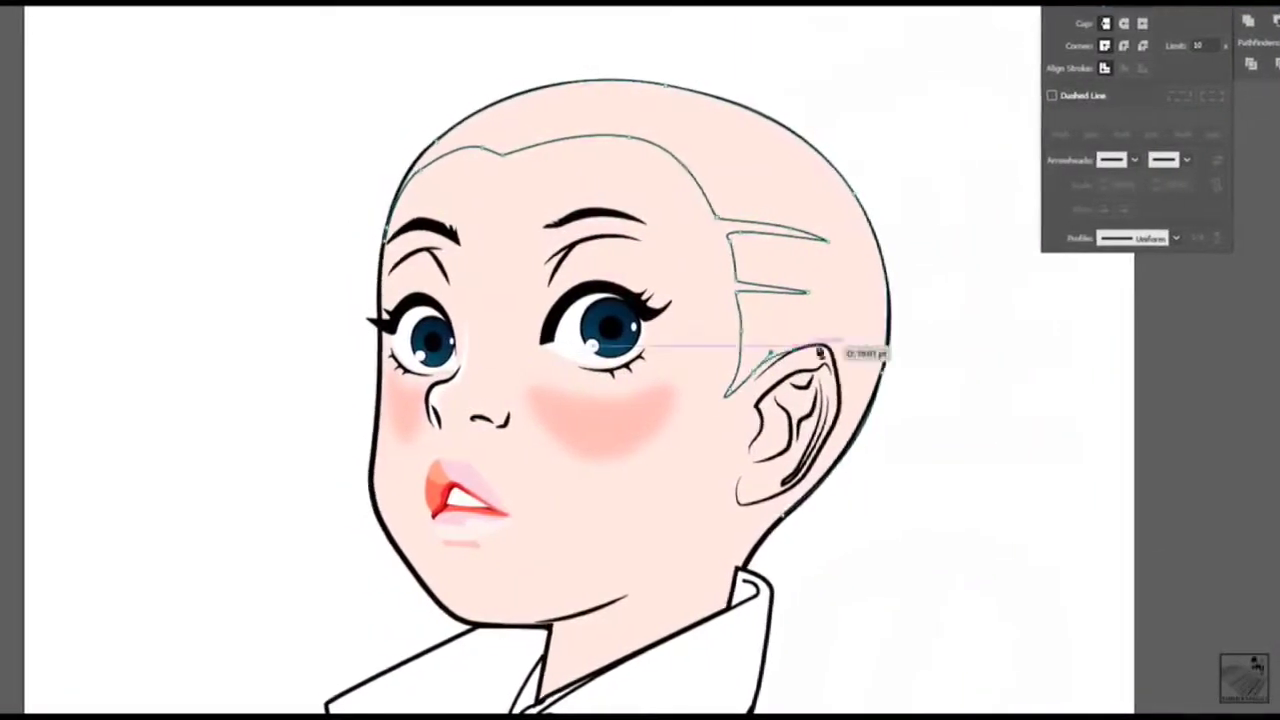
{"action": "left_click", "coordinate": [833, 405]}
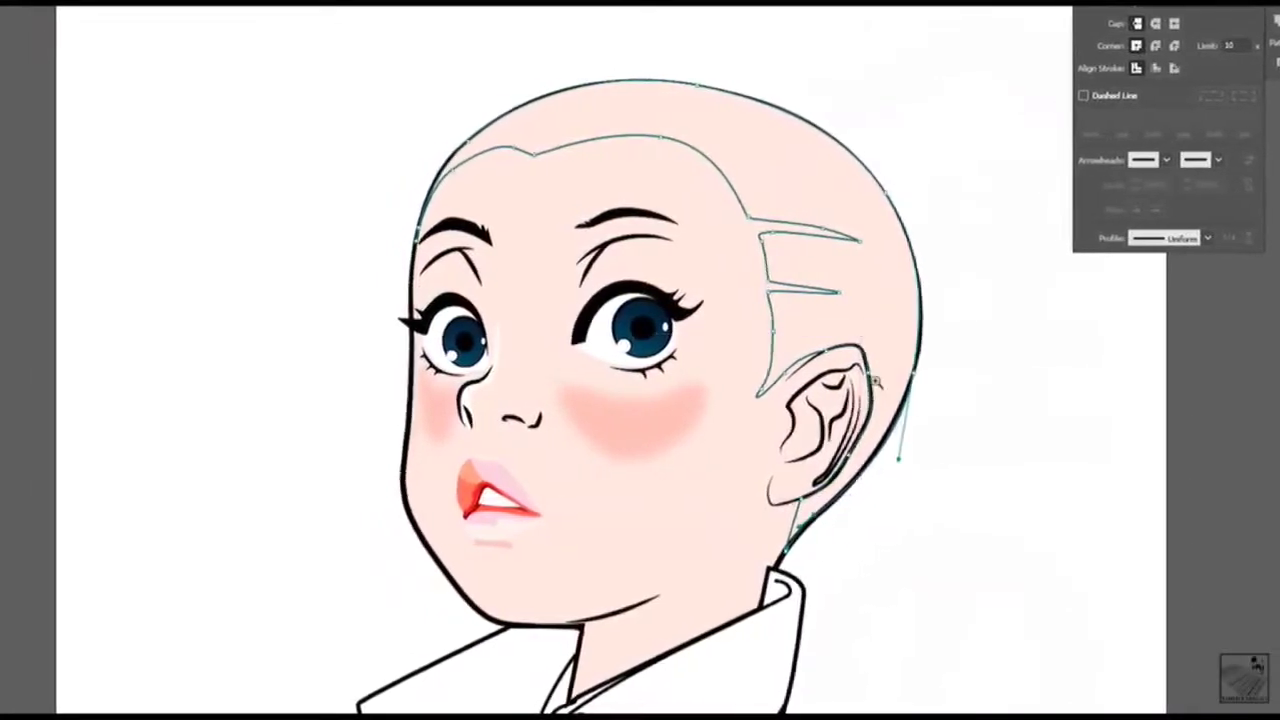
Adjust the hair path's anchors and curves behind the ear and along the sideburn to fit the head's line art
{"action": "scroll", "coordinate": [808, 500], "scroll_direction": "up", "scroll_amount": 2}
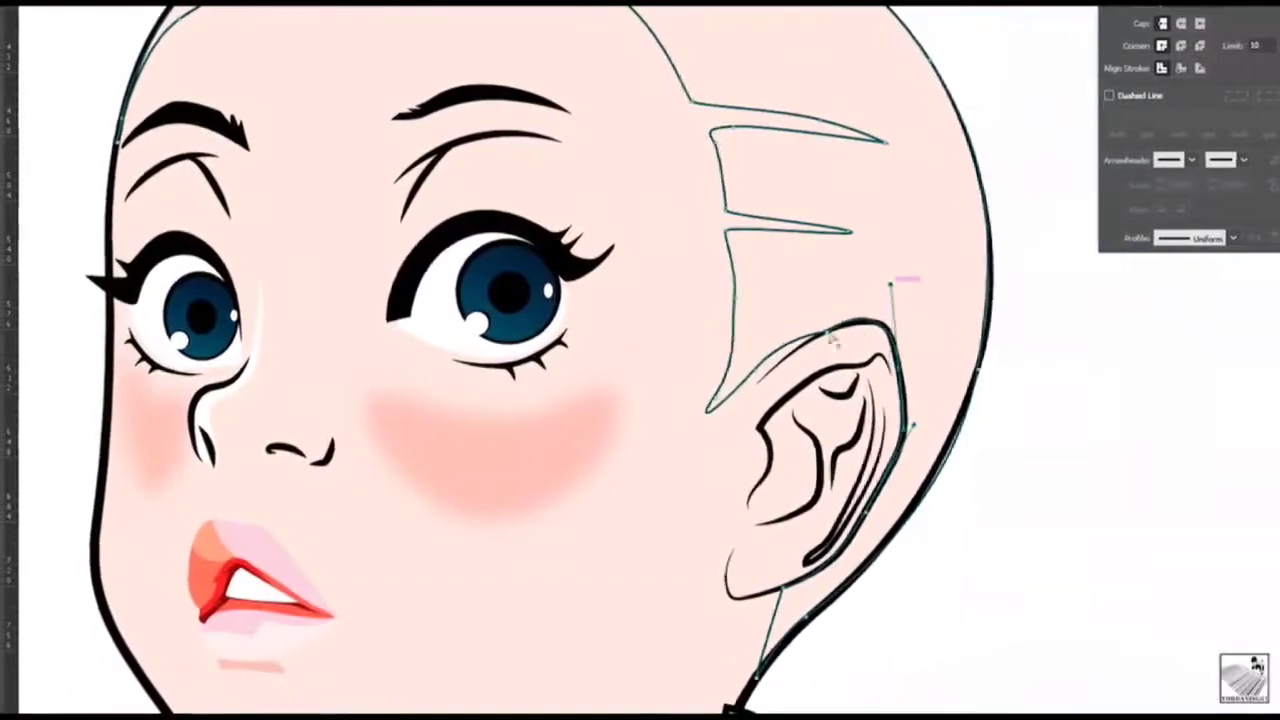
{"action": "left_click", "coordinate": [914, 423]}
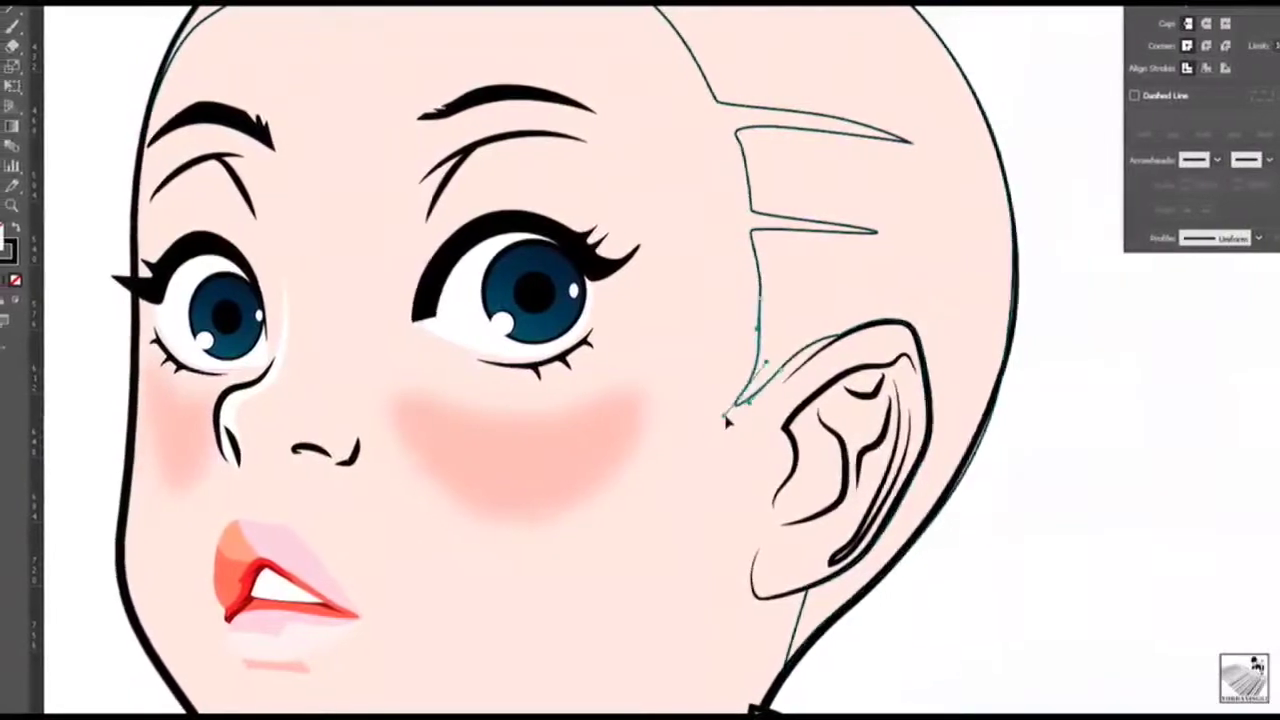
{"action": "left_click_drag", "start_coordinate": [757, 290], "coordinate": [741, 148]}
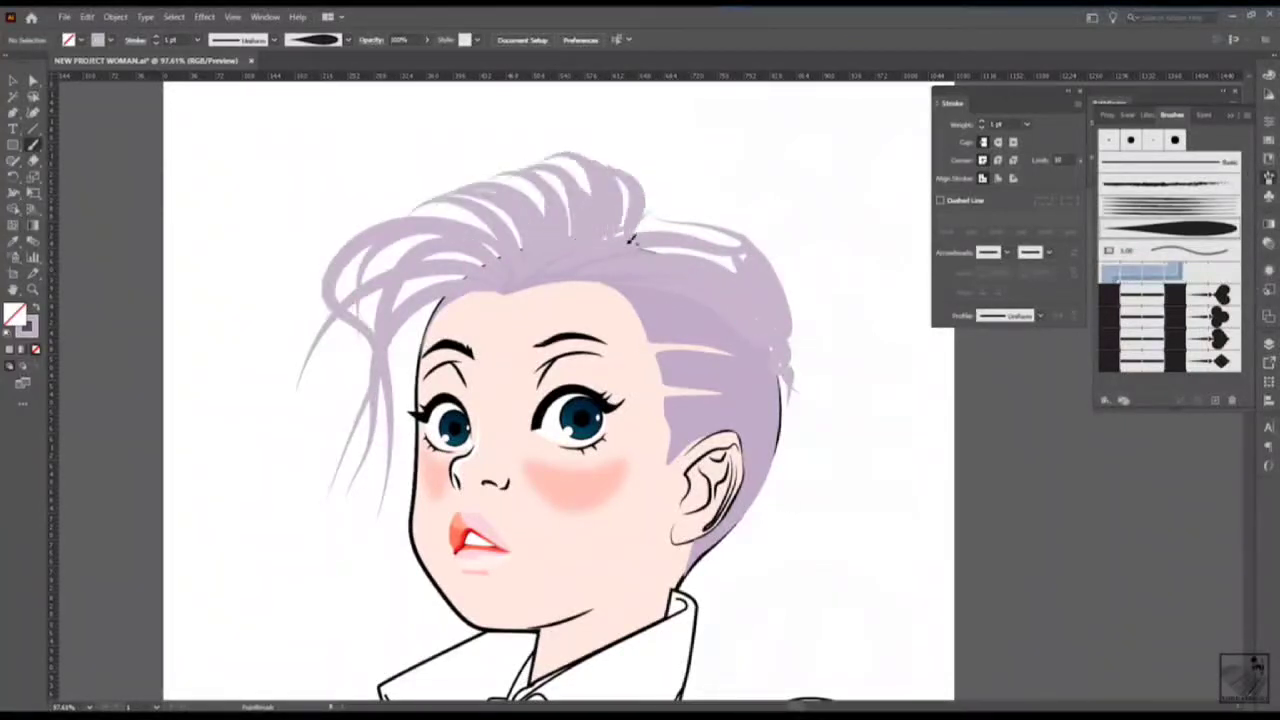
Display the layers and brush more tapered hair strands across the top and front of the head
{"action": "left_click", "coordinate": [1268, 343]}
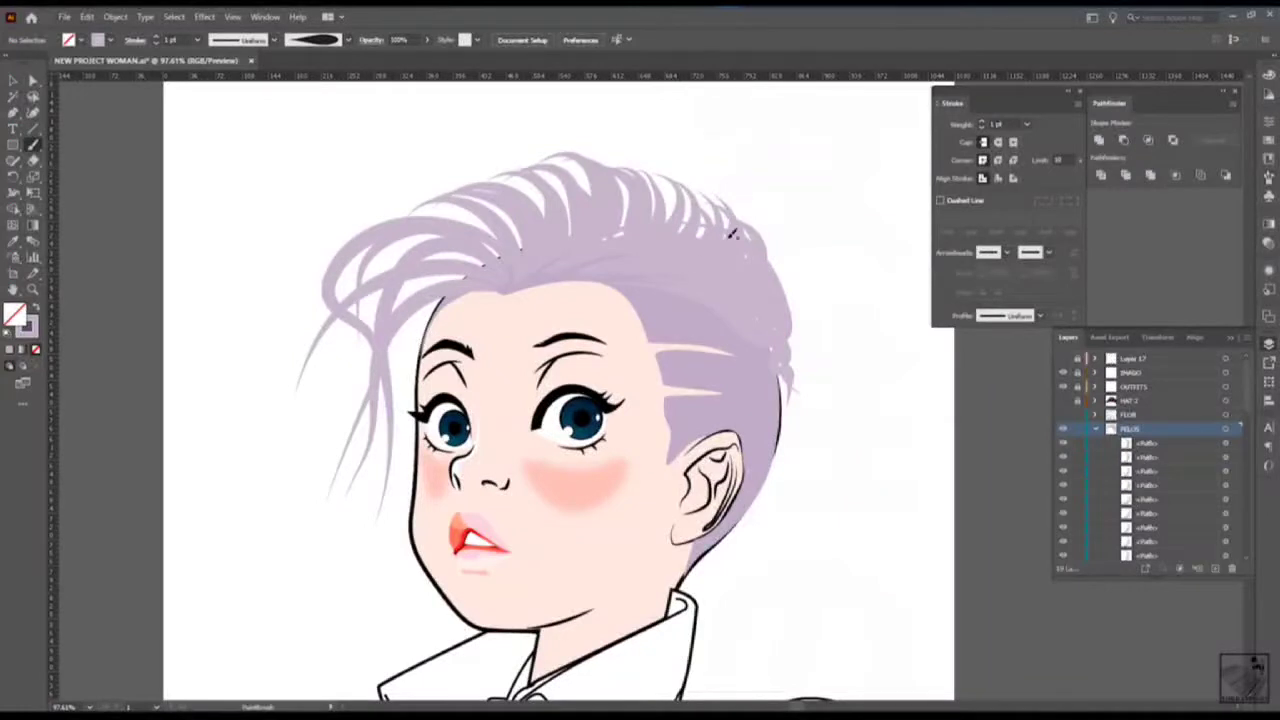
{"action": "scroll", "coordinate": [733, 232], "scroll_direction": "down", "scroll_amount": 2}
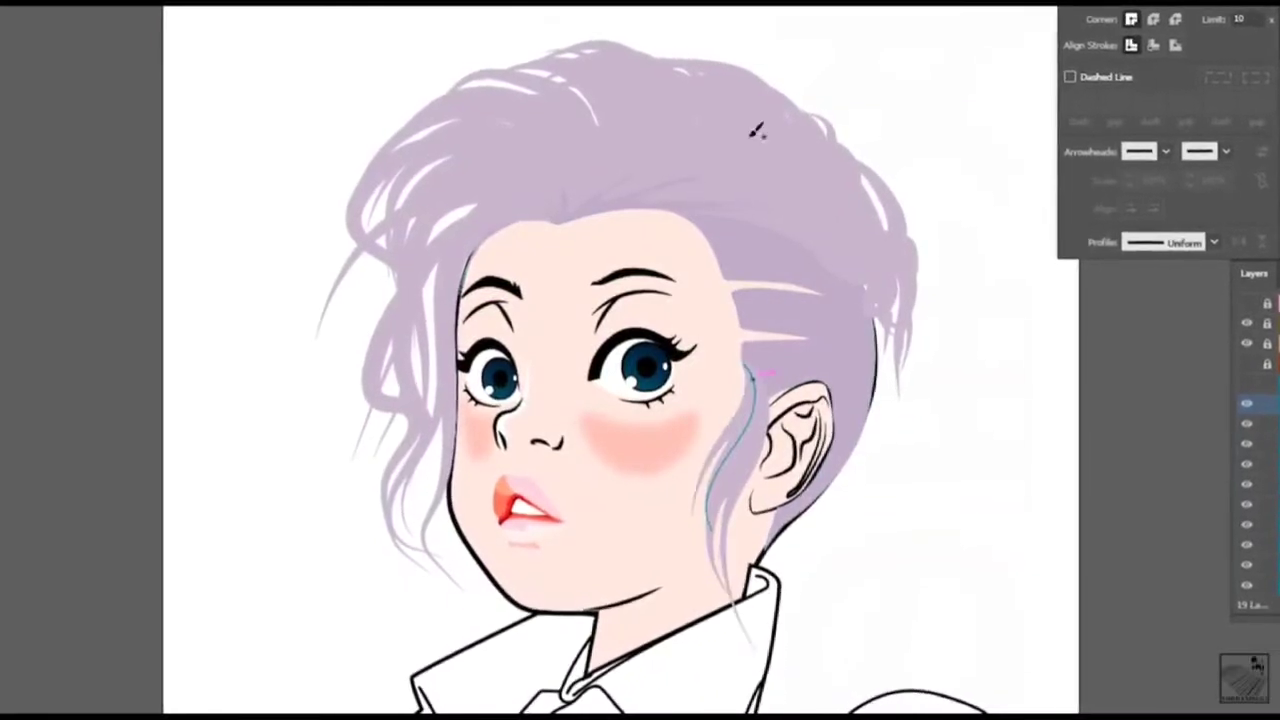
{"action": "left_click_drag", "start_coordinate": [470, 158], "coordinate": [555, 188]}
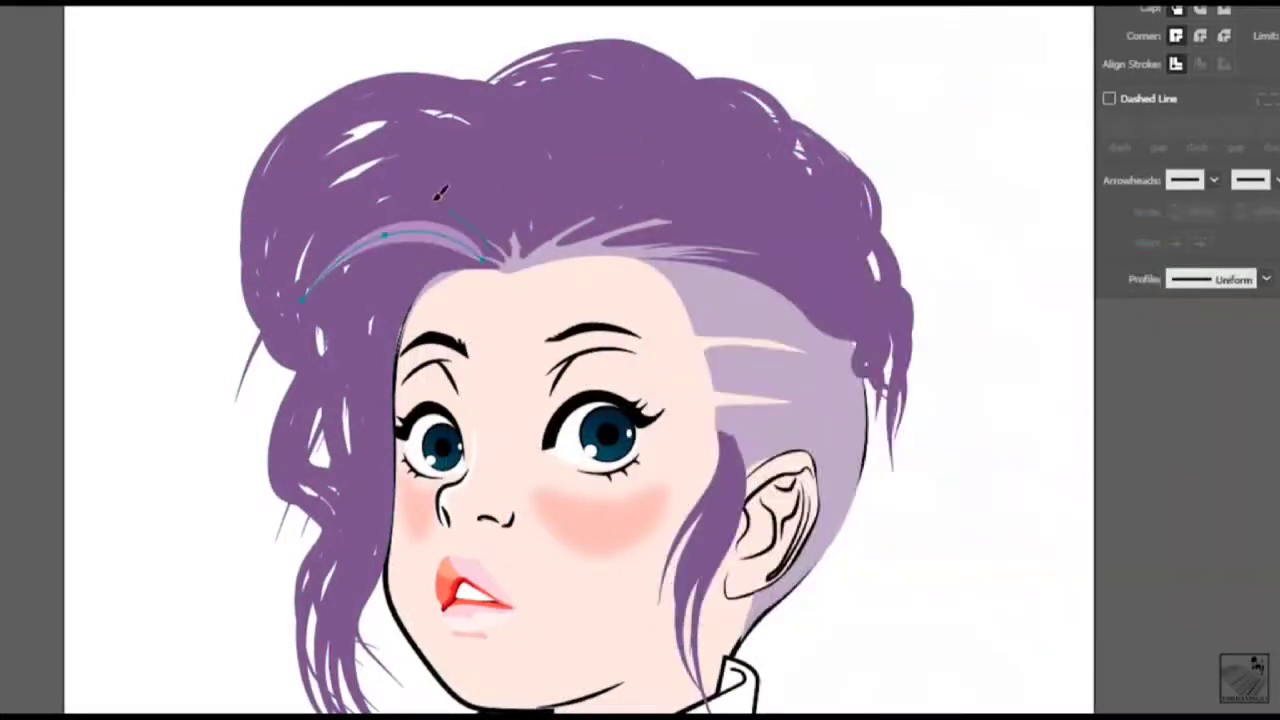
{"action": "left_click", "coordinate": [490, 207], "text": "ctrl"}
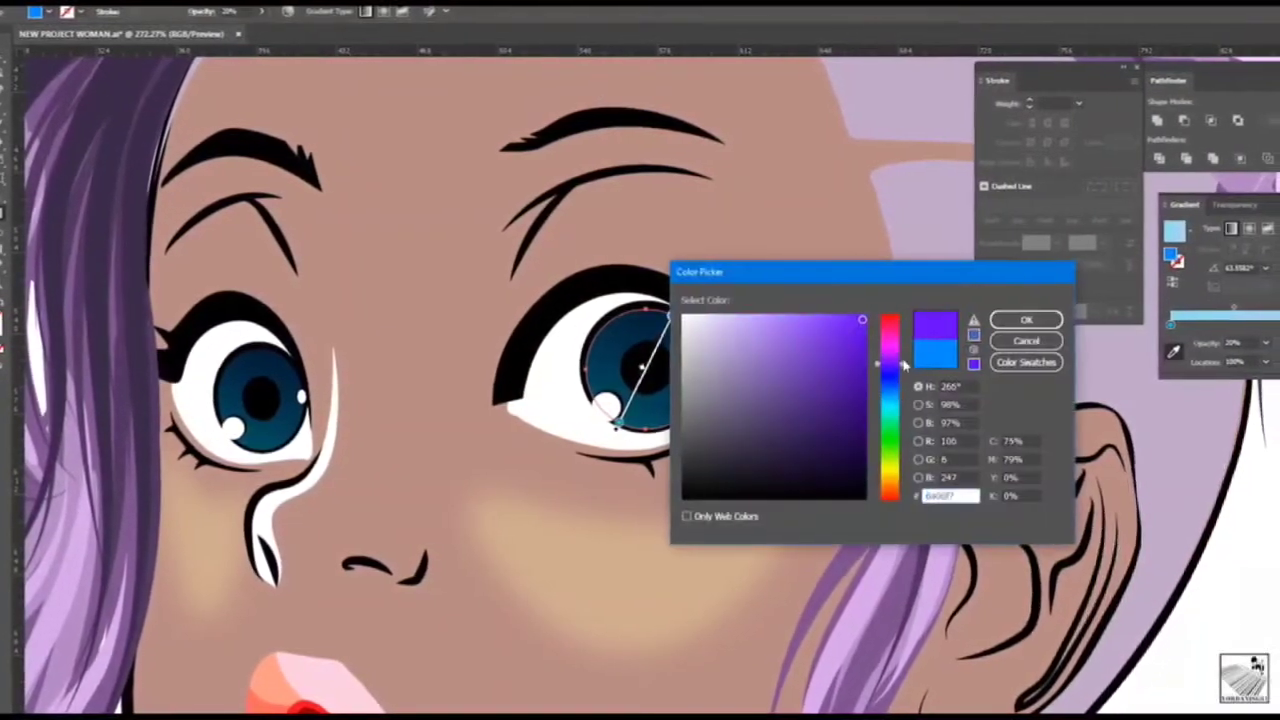
Recolour the larger eye's iris with a radial gradient running from magenta through violet to dark indigo
{"action": "left_click", "coordinate": [1026, 319]}
{"action": "double_click", "coordinate": [1162, 325]}
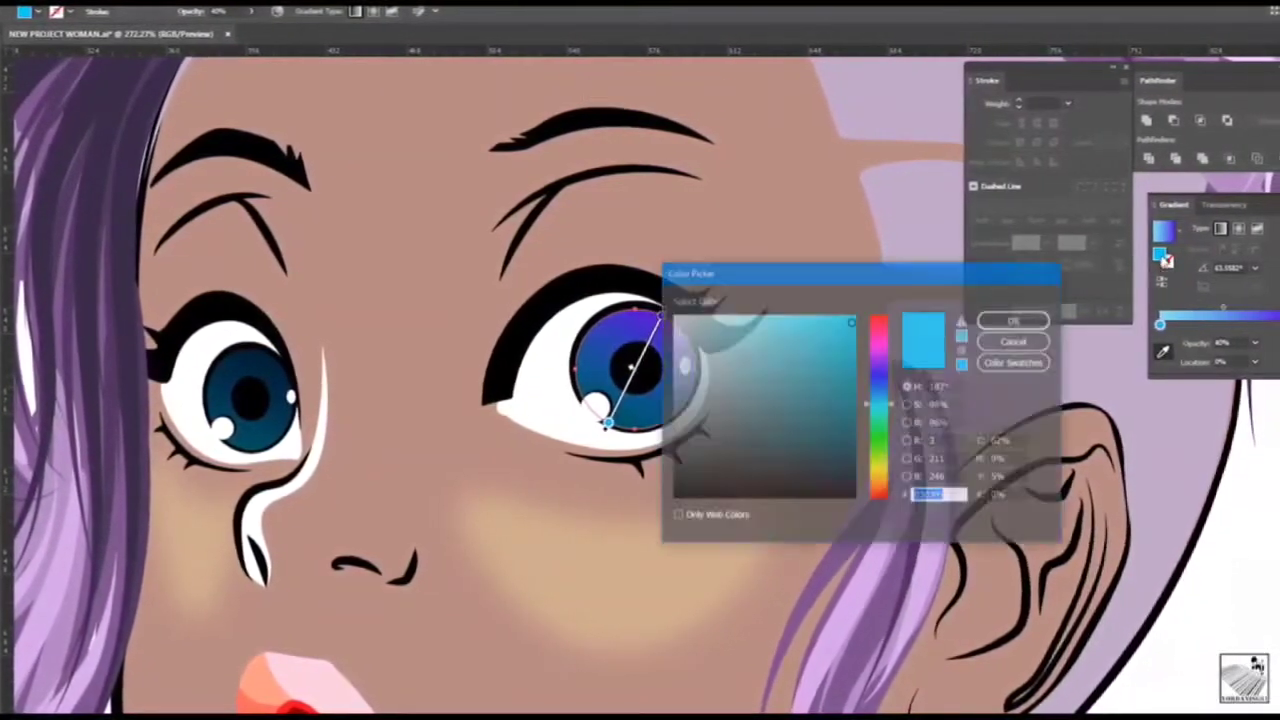
{"action": "left_click", "coordinate": [872, 345]}
{"action": "left_click", "coordinate": [1006, 314]}
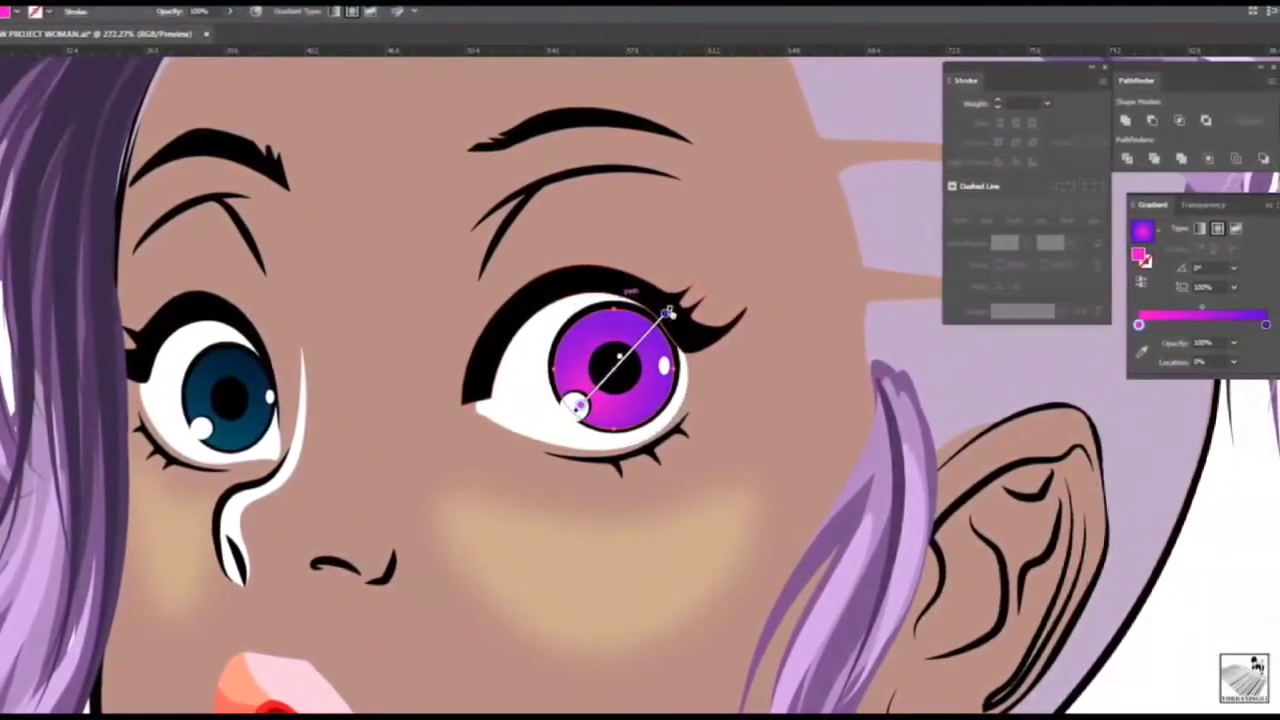
{"action": "double_click", "coordinate": [1237, 325]}
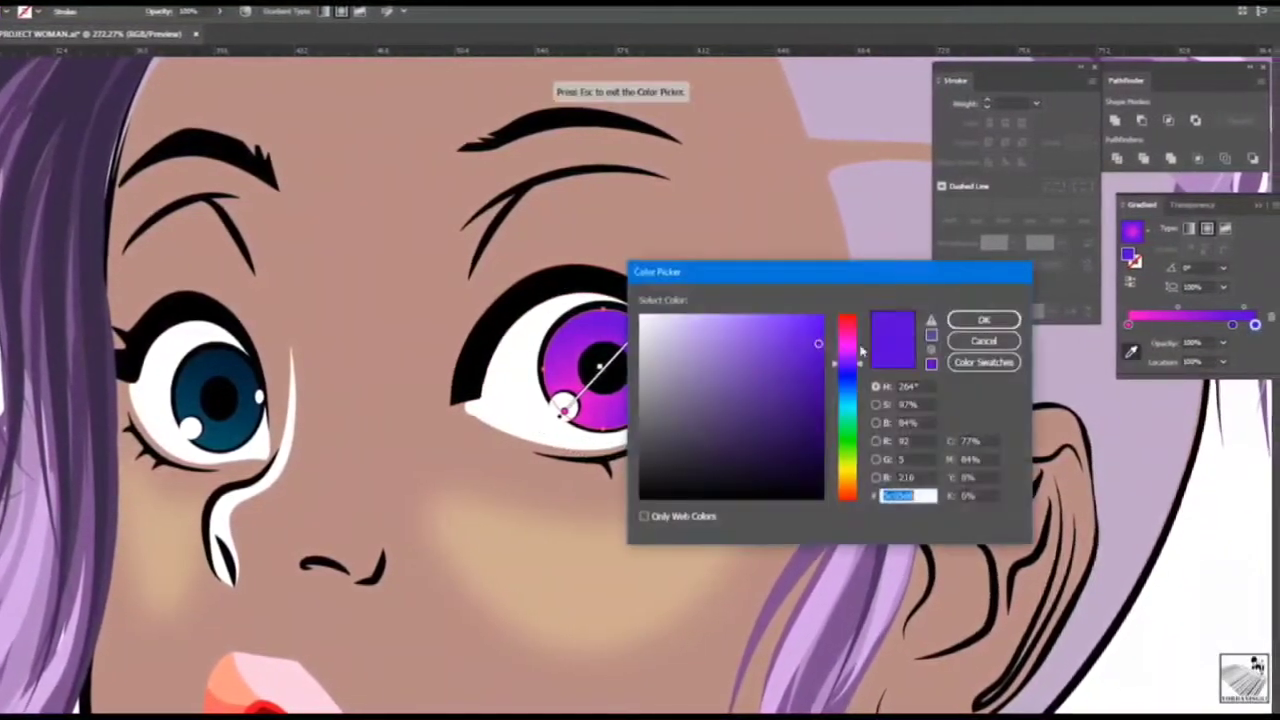
{"action": "left_click", "coordinate": [983, 320]}
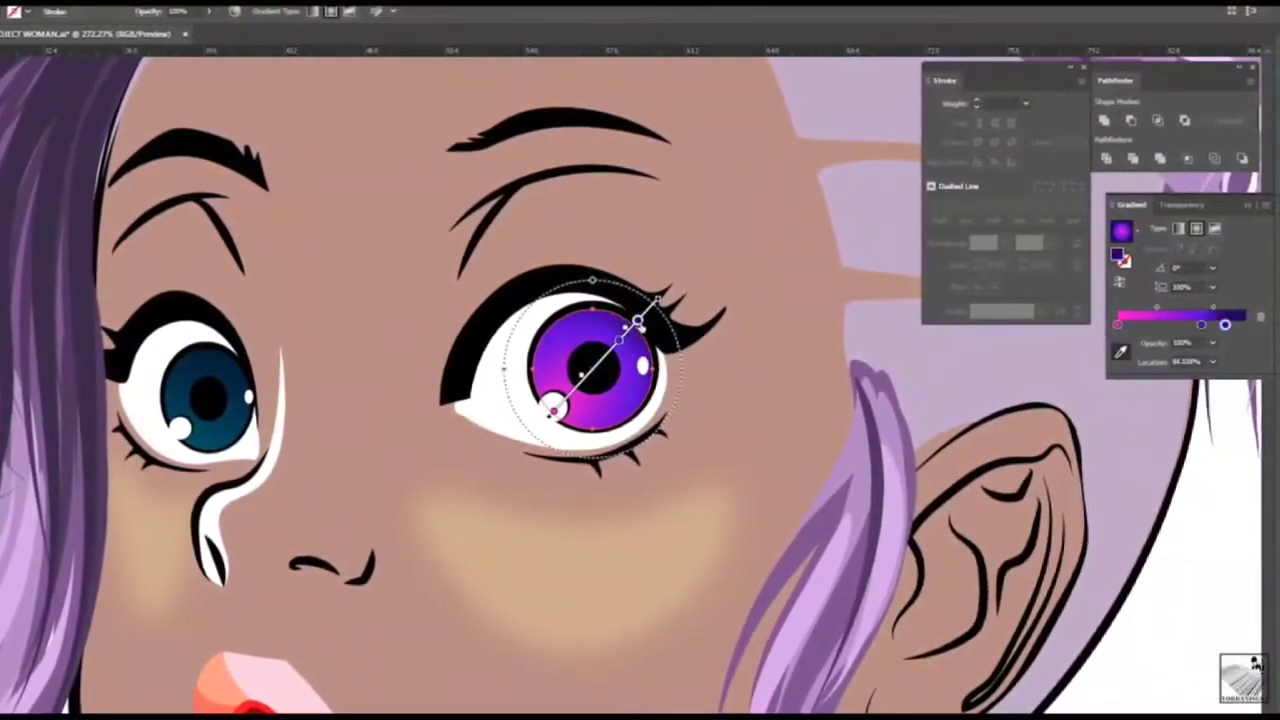
Apply the same magenta-to-indigo radial gradient to the smaller eye's iris, centring it on the pupil
{"action": "scroll", "coordinate": [640, 400], "scroll_direction": "left", "scroll_amount": 5}
{"action": "left_click", "coordinate": [352, 452]}
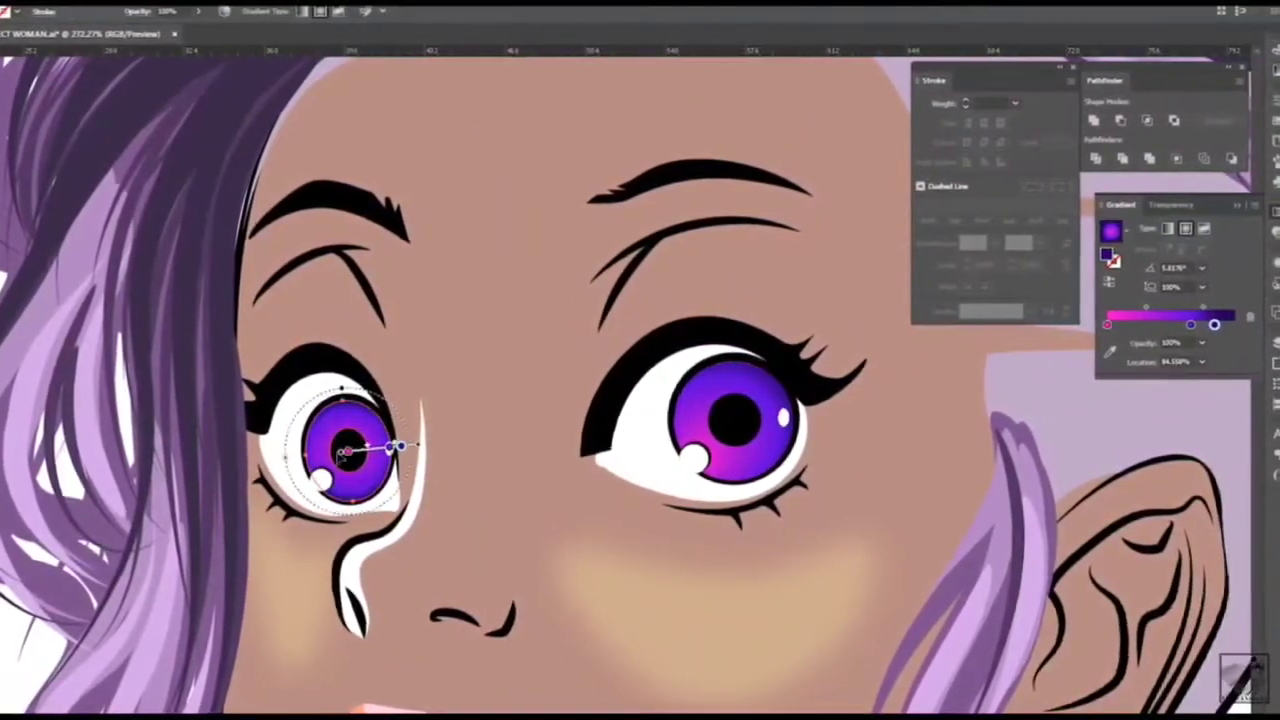
{"action": "key", "text": "ctrl+minus"}
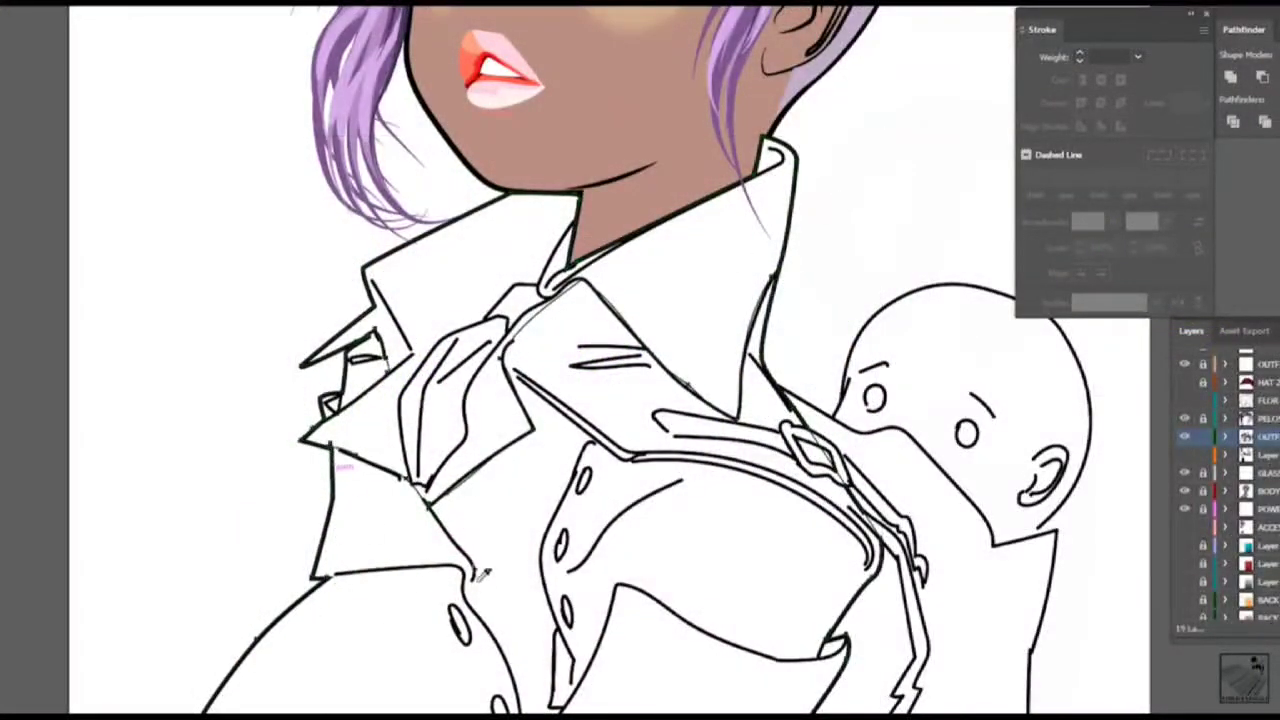
Fill the traced garment shape below the collar with a light peach colour
{"action": "scroll", "coordinate": [482, 572], "scroll_direction": "down", "scroll_amount": 2}
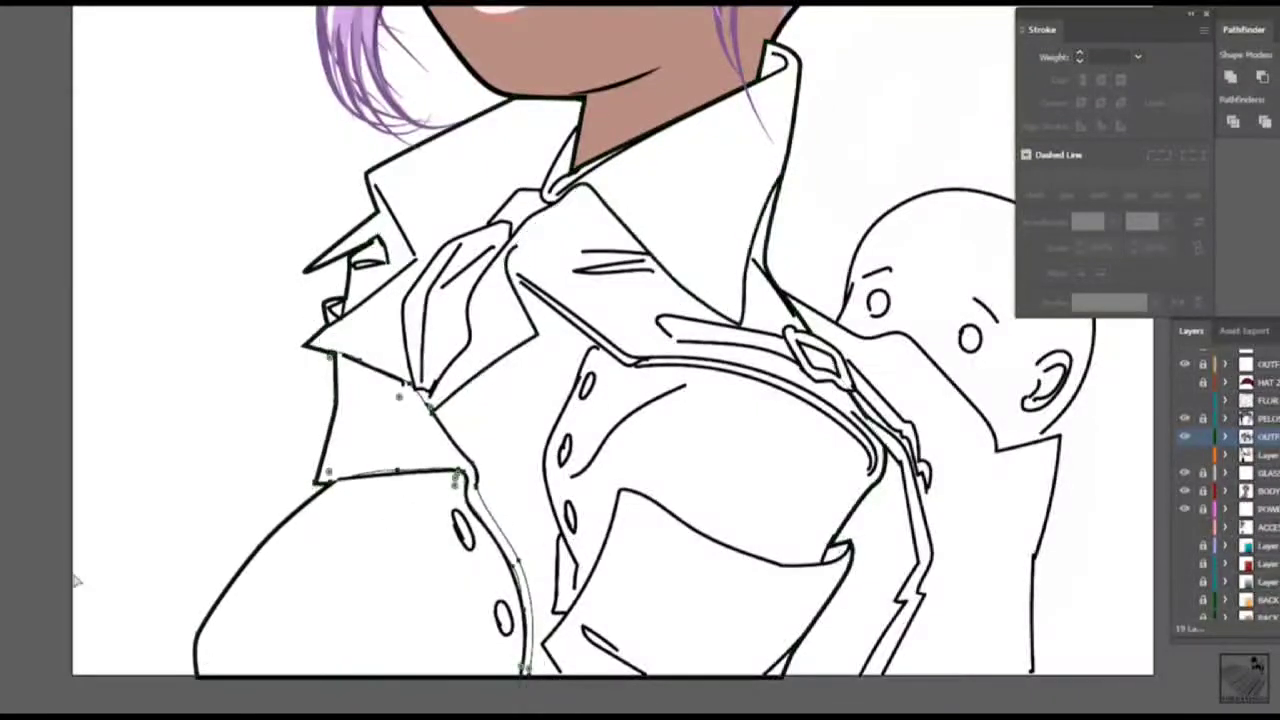
{"action": "left_click", "coordinate": [916, 500]}
{"action": "left_click", "coordinate": [1071, 309]}
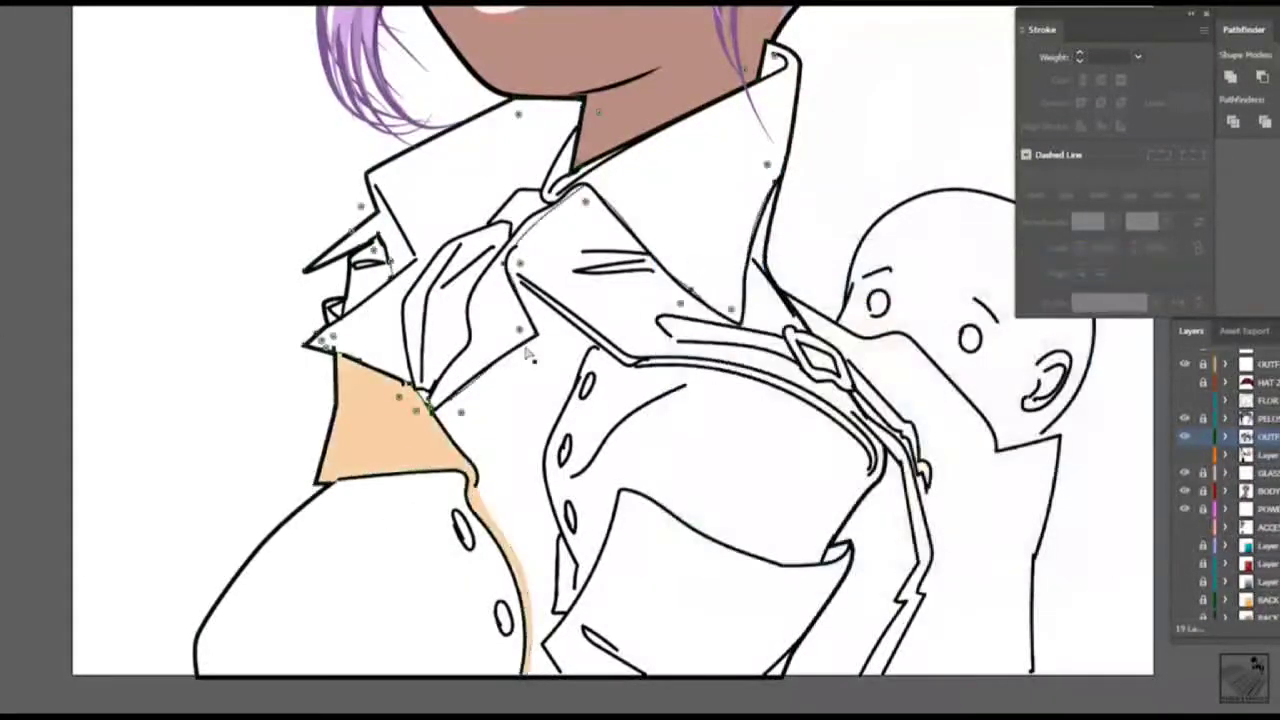
Refine the anchors of the peach collar and front-panel shapes so their edges follow the outfit's line art
{"action": "scroll", "coordinate": [584, 505], "scroll_direction": "up", "scroll_amount": 3}
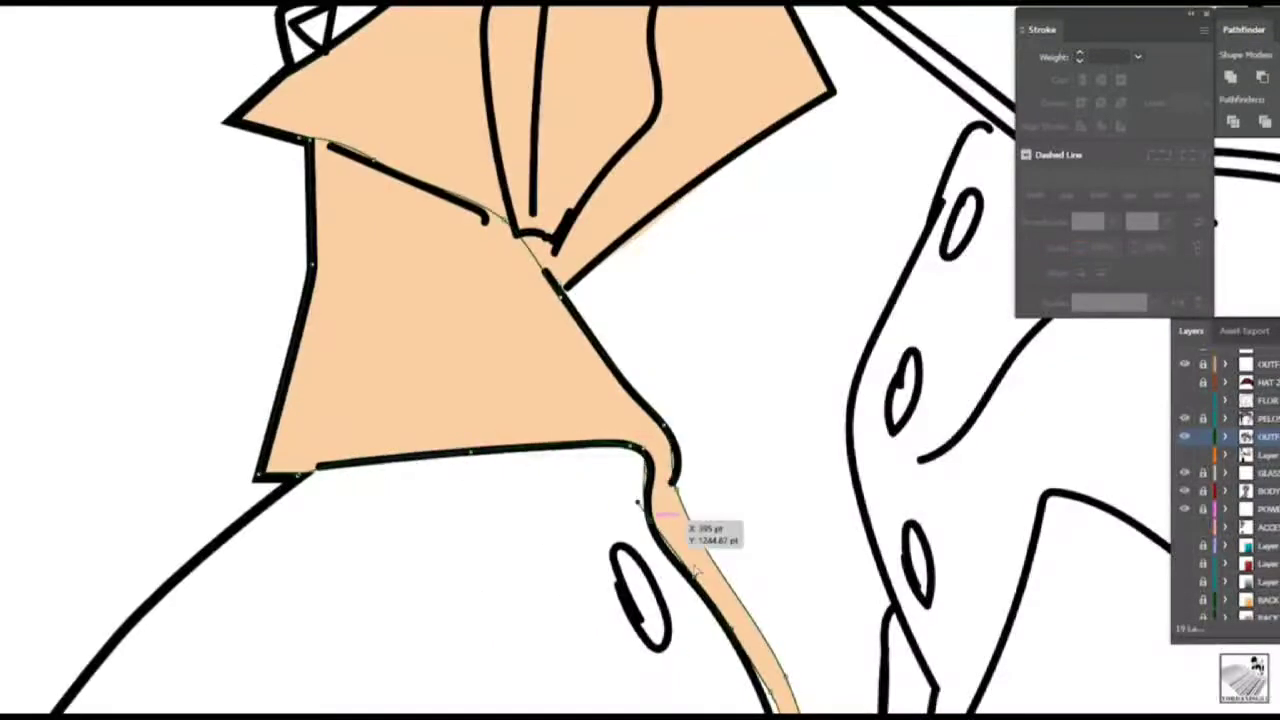
{"action": "scroll", "coordinate": [720, 560], "scroll_direction": "down", "scroll_amount": 1}
{"action": "scroll", "coordinate": [748, 581], "scroll_direction": "down", "scroll_amount": 2}
{"action": "scroll", "coordinate": [674, 591], "scroll_direction": "down", "scroll_amount": 1}
{"action": "scroll", "coordinate": [709, 429], "scroll_direction": "up", "scroll_amount": 2}
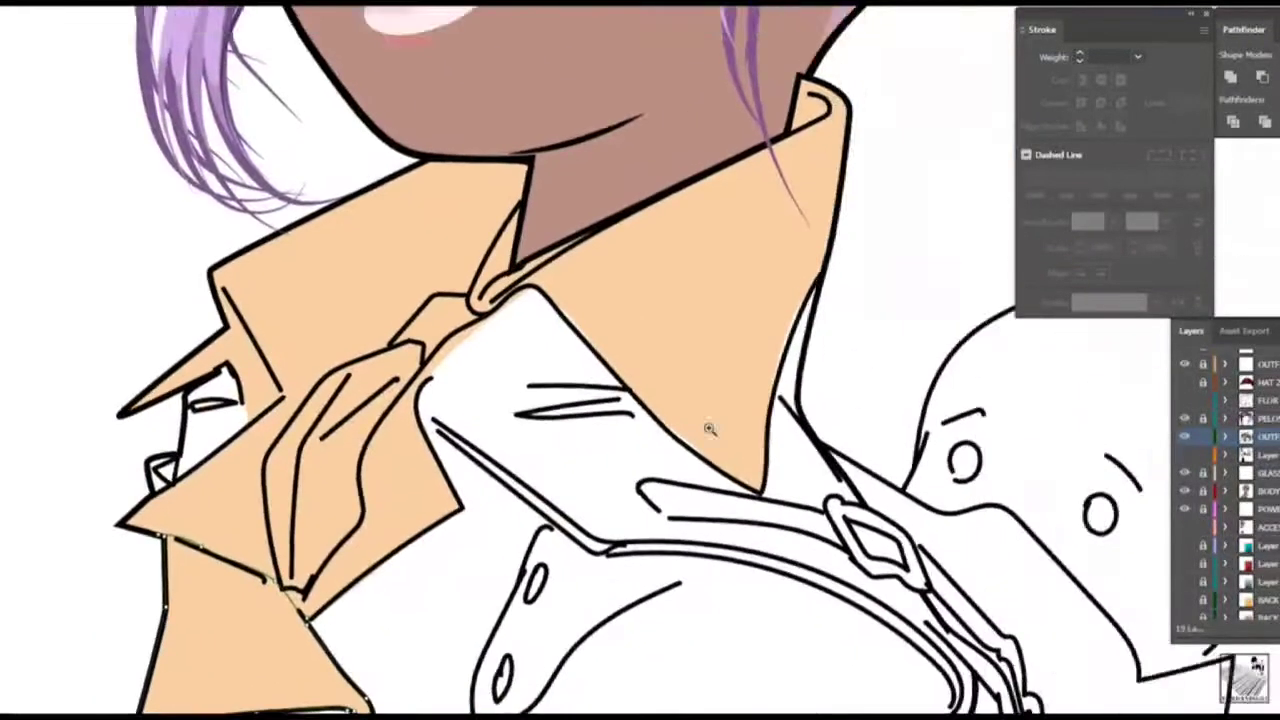
{"action": "scroll", "coordinate": [601, 308], "scroll_direction": "up", "scroll_amount": 2}
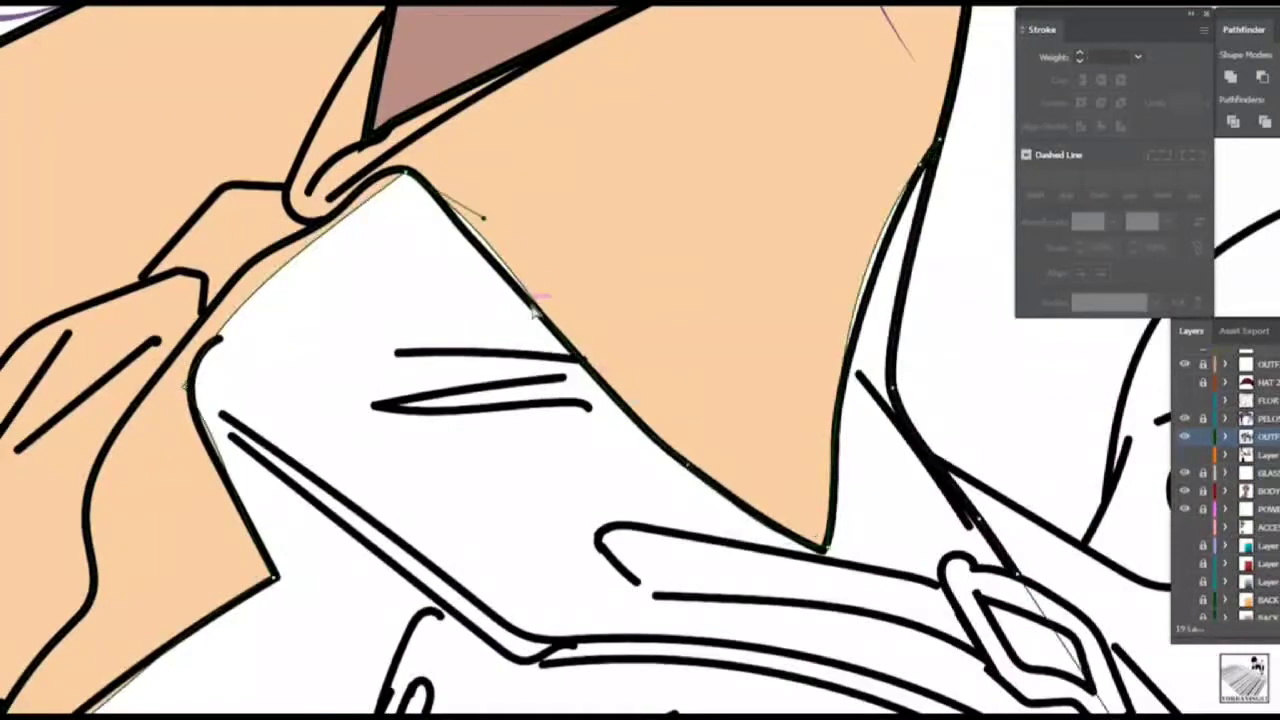
{"action": "scroll", "coordinate": [718, 297], "scroll_direction": "up", "scroll_amount": 2}
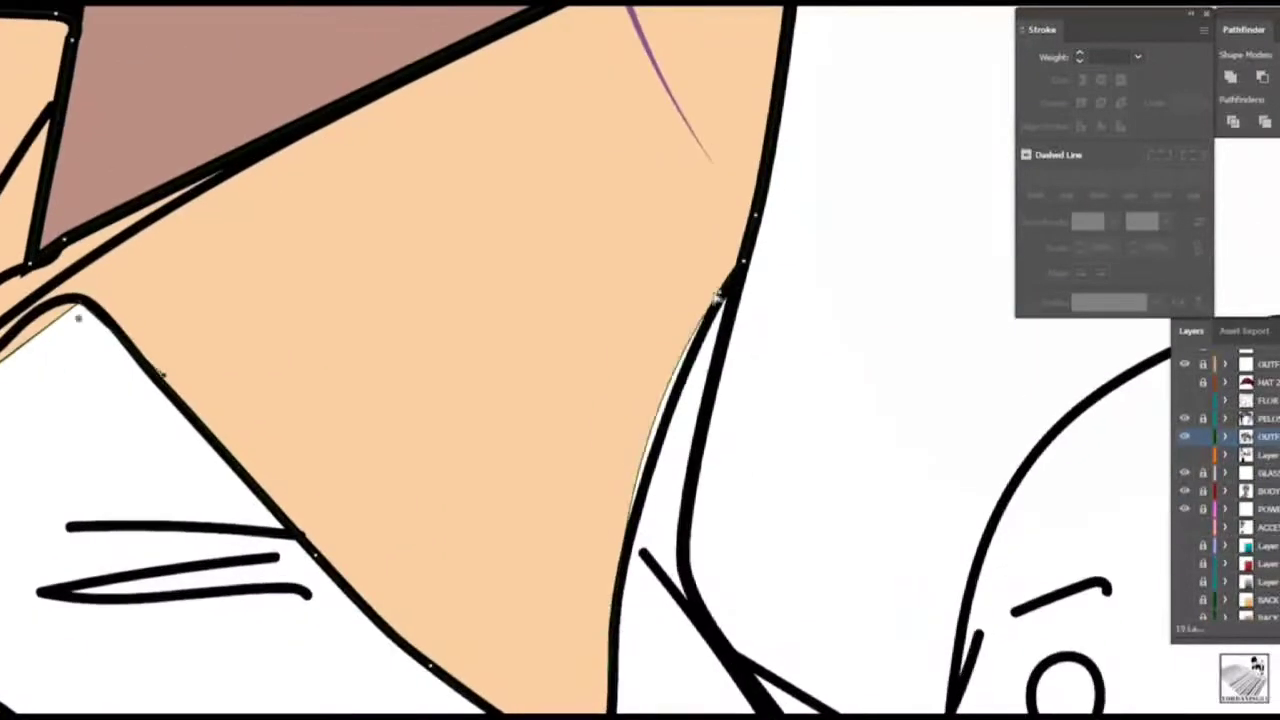
Fill the jacket body and sleeve shape with brown #9B7046
{"action": "scroll", "coordinate": [577, 557], "scroll_direction": "down", "scroll_amount": 4}
{"action": "scroll", "coordinate": [589, 514], "scroll_direction": "up", "scroll_amount": 2}
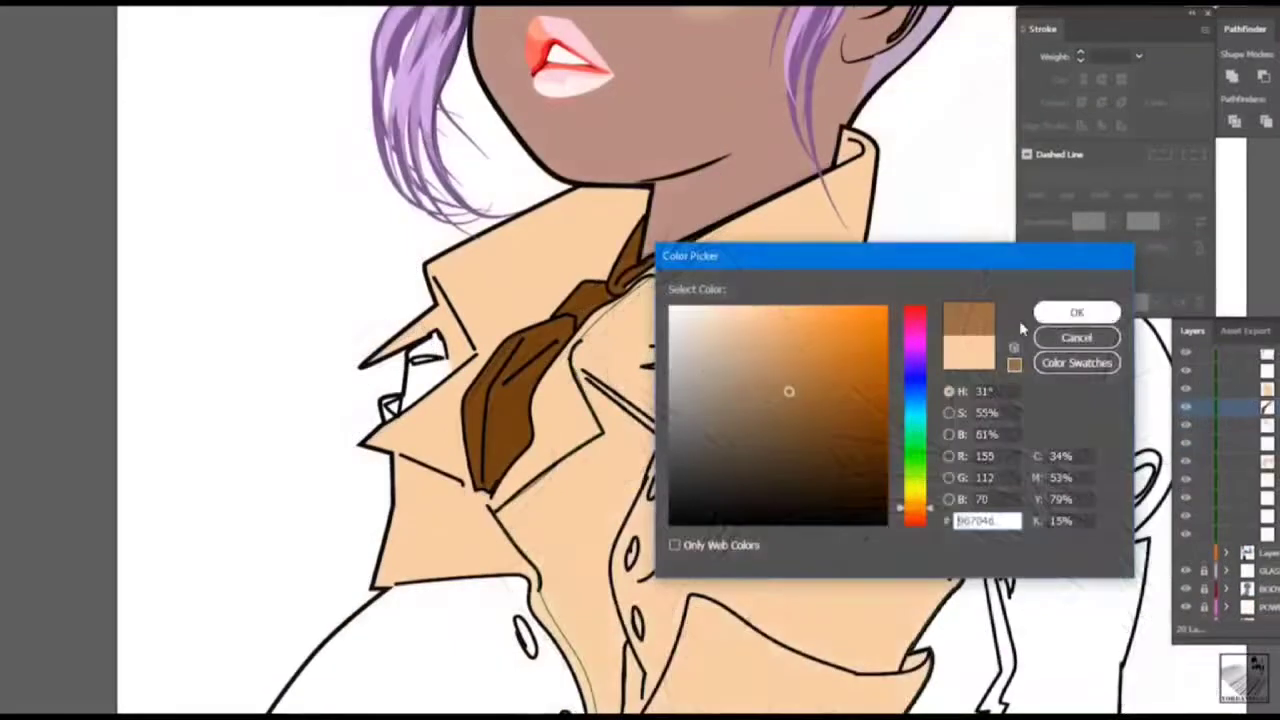
{"action": "left_click", "coordinate": [1075, 311]}
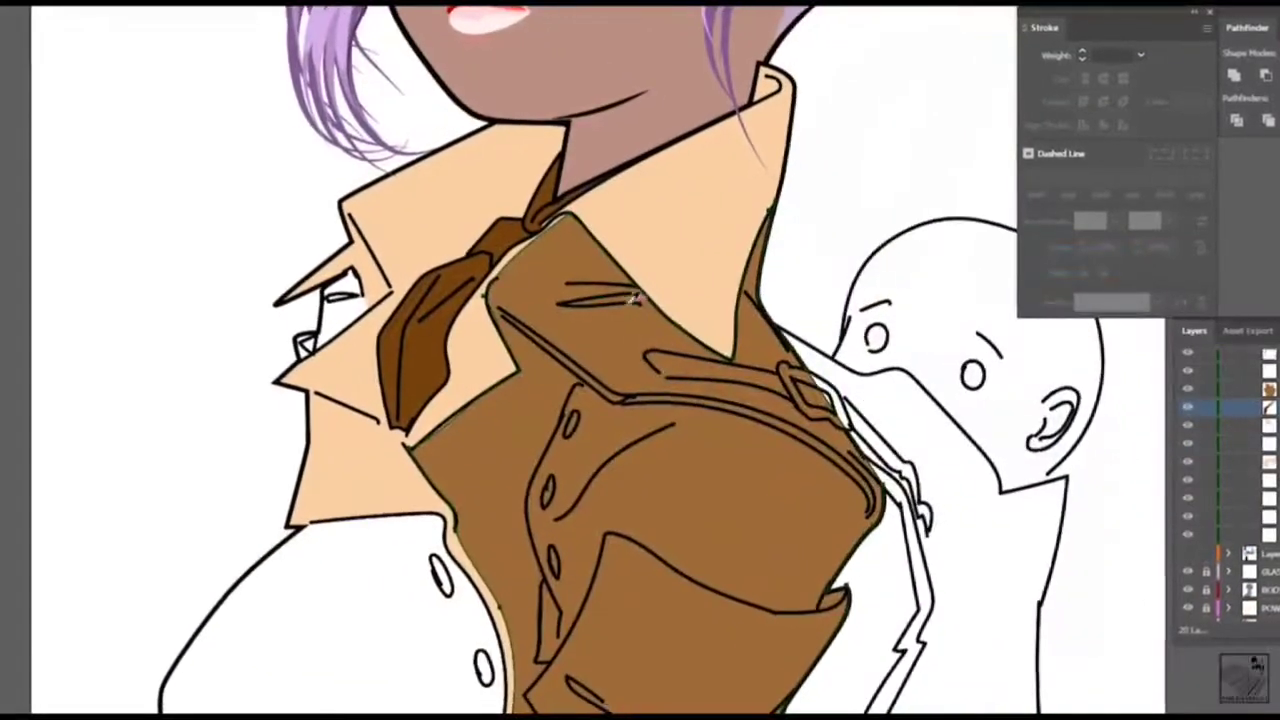
Draw a darker shadow shape on the brown jacket along the lower edge of the peach collar
{"action": "scroll", "coordinate": [640, 400], "scroll_direction": "up", "scroll_amount": 2}
{"action": "left_click", "coordinate": [686, 366]}
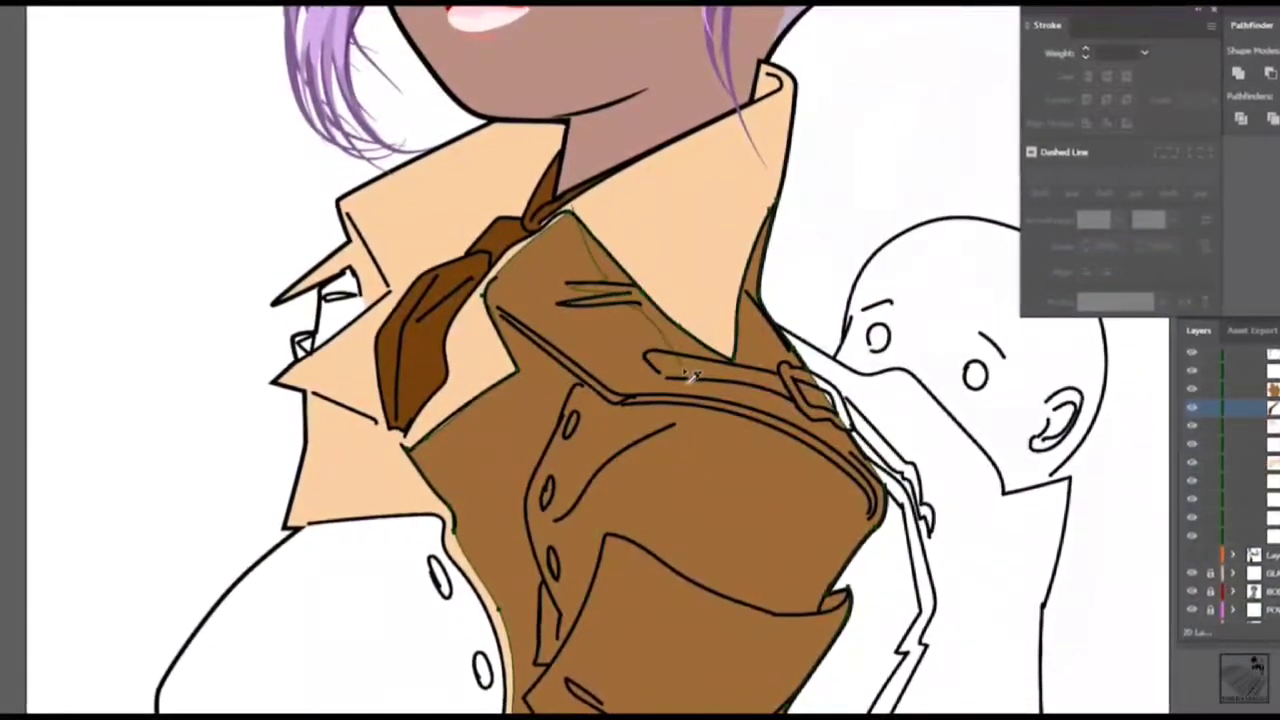
{"action": "scroll", "coordinate": [826, 213], "scroll_direction": "up", "scroll_amount": 3}
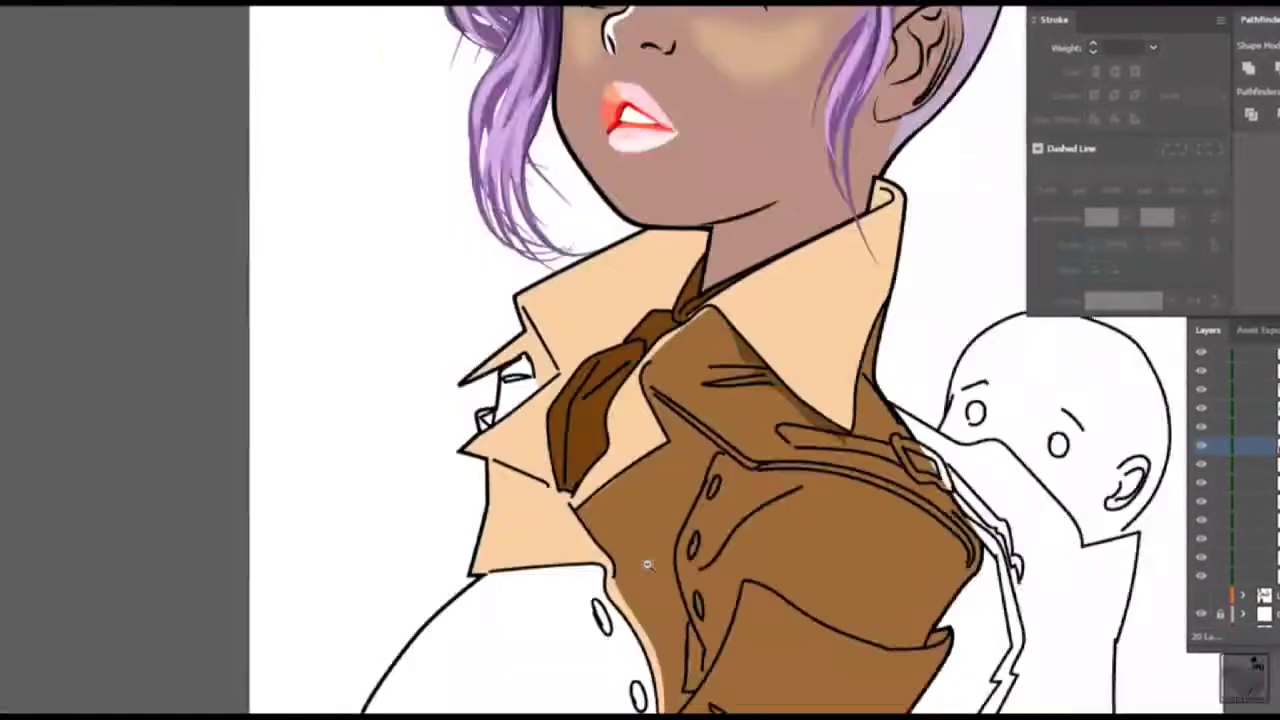
{"action": "left_click", "coordinate": [648, 566]}
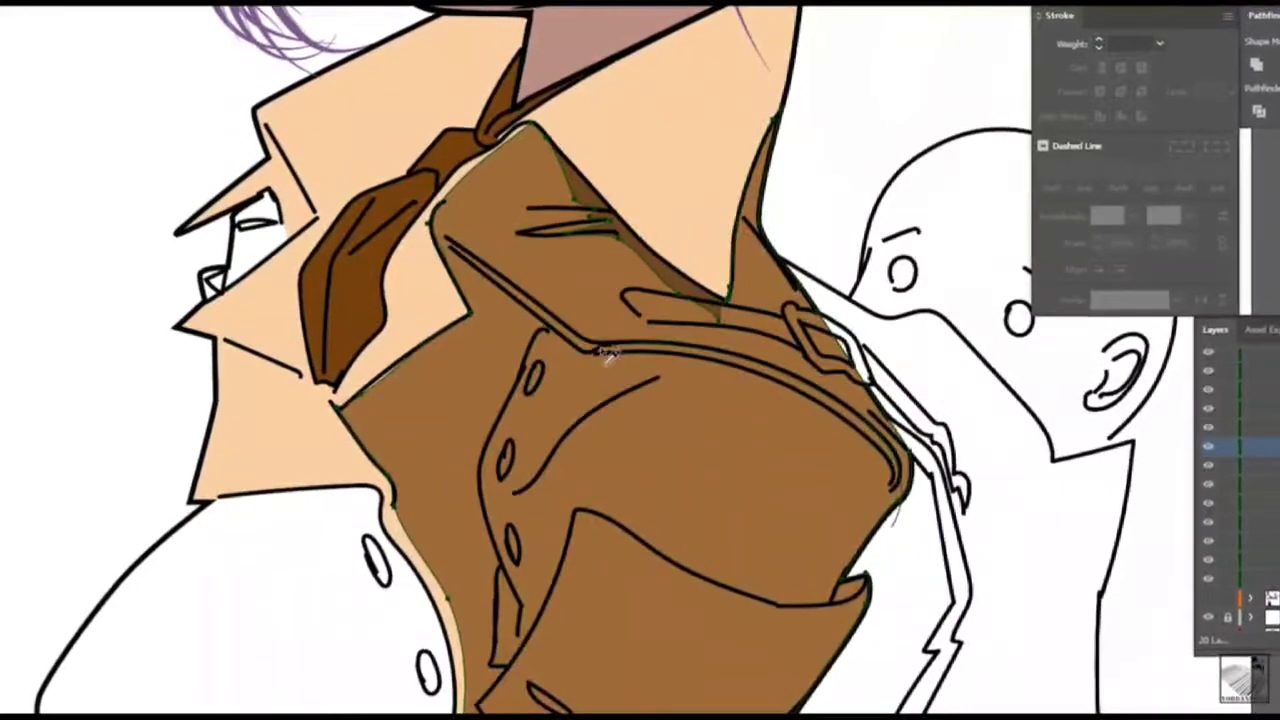
Draw darker shadow areas on the jacket's chest and sleeve, and add diagonal hatching lines to the blue shirt collar
{"action": "left_click", "coordinate": [625, 425]}
{"action": "left_click", "coordinate": [748, 580]}
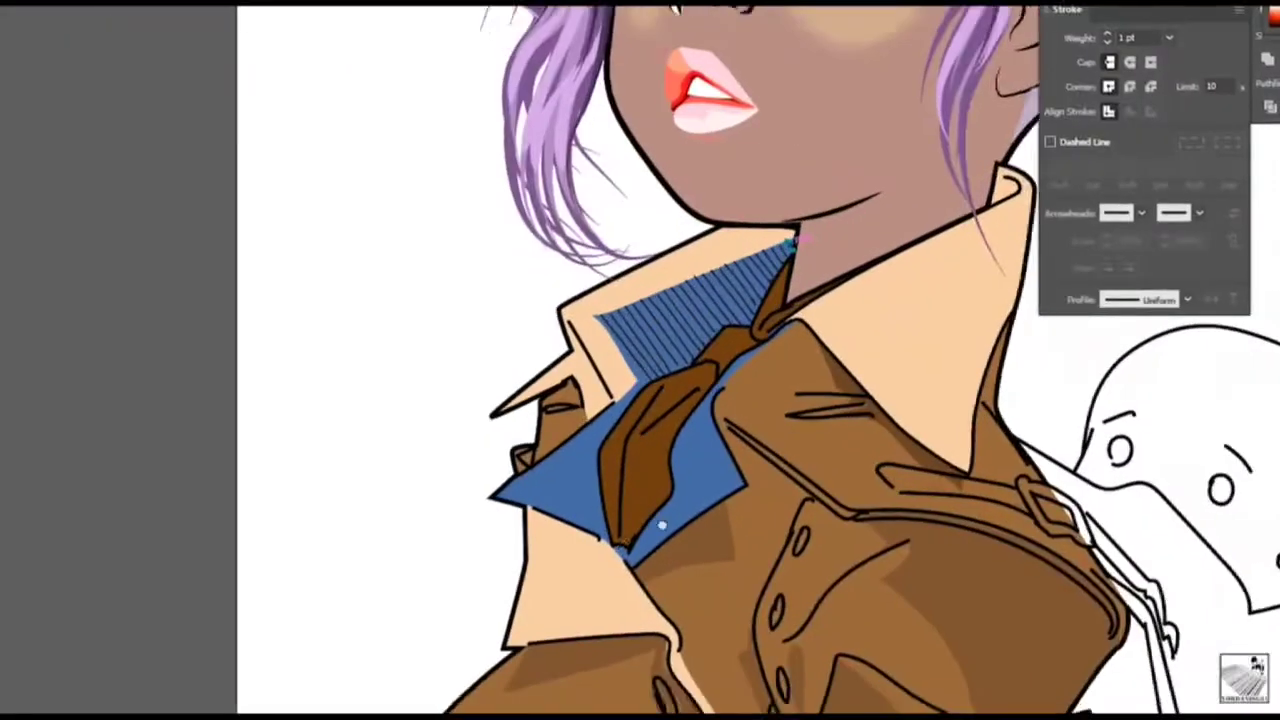
{"action": "mouse_move", "coordinate": [649, 303]}
{"action": "left_mouse_down"}
{"action": "mouse_move", "coordinate": [700, 313]}
{"action": "mouse_move", "coordinate": [639, 272]}
{"action": "mouse_move", "coordinate": [615, 284]}
{"action": "left_mouse_up"}
{"action": "mouse_move", "coordinate": [540, 478]}
{"action": "left_mouse_down"}
{"action": "mouse_move", "coordinate": [480, 420]}
{"action": "mouse_move", "coordinate": [470, 380]}
{"action": "mouse_move", "coordinate": [520, 440]}
{"action": "mouse_move", "coordinate": [568, 405]}
{"action": "left_mouse_up"}
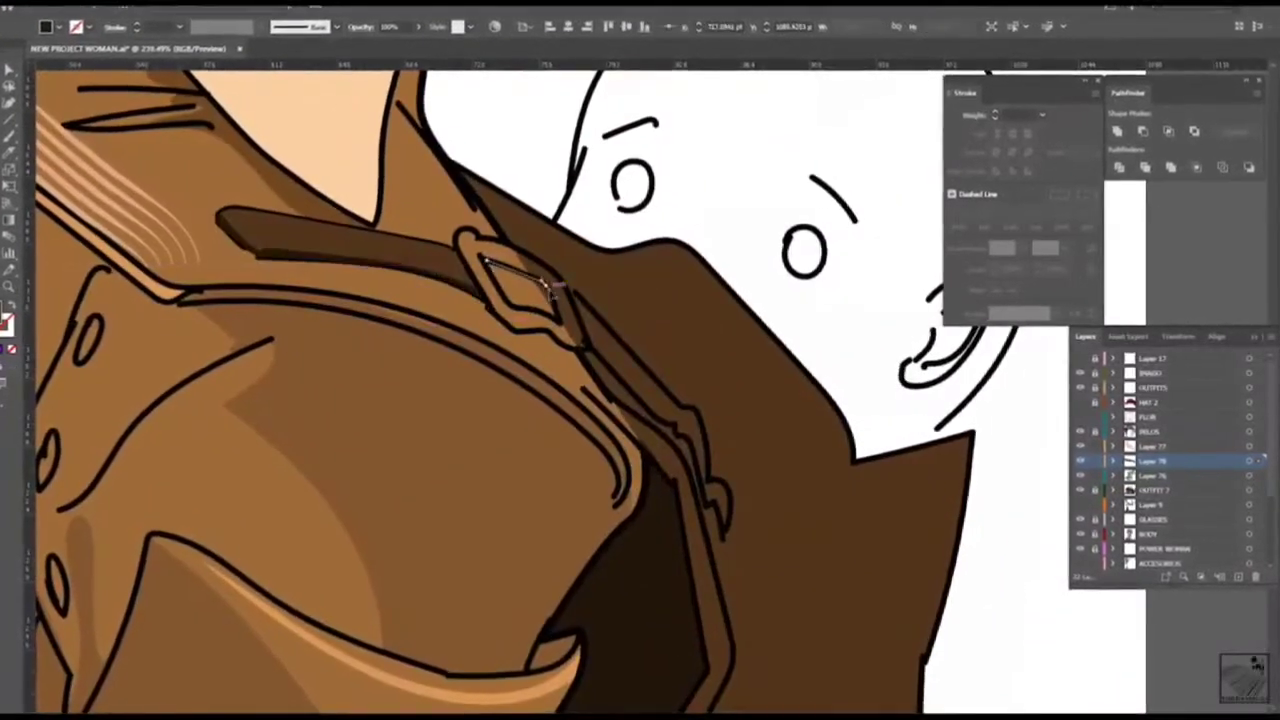
Trace the dark shape inside the shoulder buckle and the strap end running from the buckle to its ragged tip
{"action": "left_click", "coordinate": [515, 292]}
{"action": "left_click", "coordinate": [695, 405]}
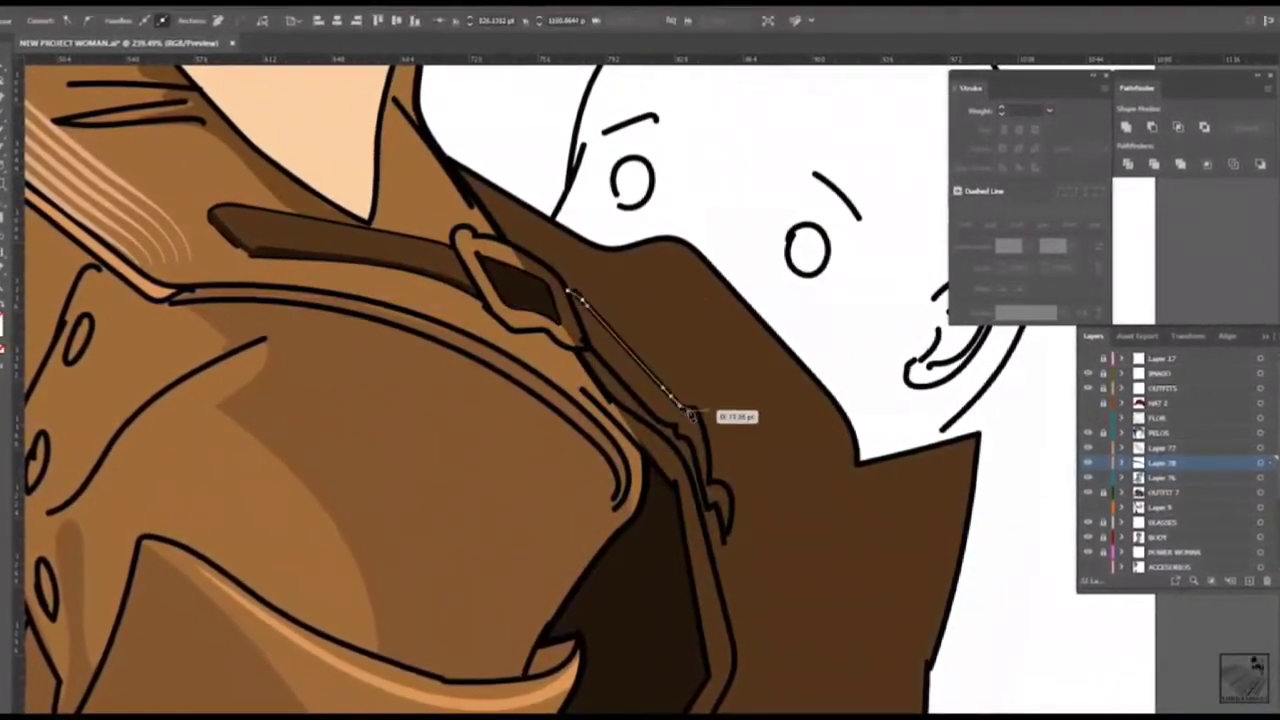
{"action": "left_click", "coordinate": [712, 478]}
{"action": "left_click", "coordinate": [726, 528]}
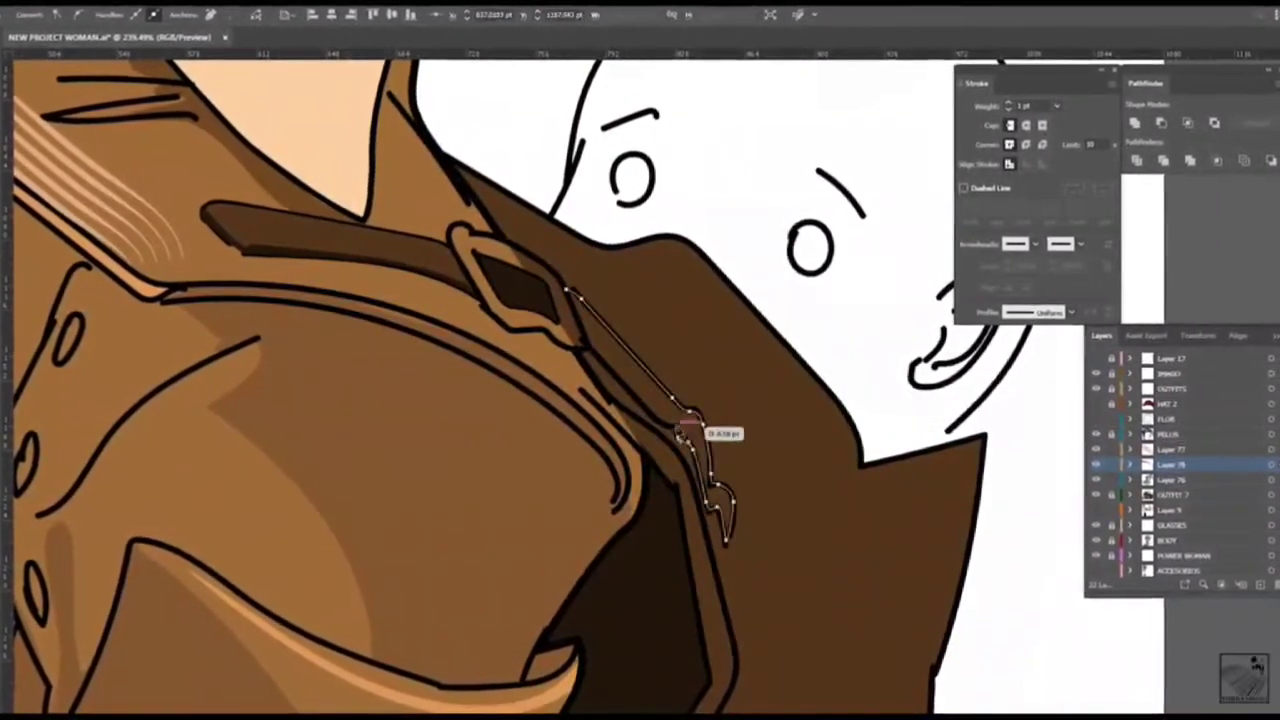
{"action": "left_click", "coordinate": [614, 343]}
{"action": "left_click", "coordinate": [586, 286]}
Trace the outer outline of the shoulder strap's buckle as a closed shape and fill it with a muted light brown
{"action": "scroll", "coordinate": [548, 545], "scroll_direction": "down", "scroll_amount": 3}
{"action": "scroll", "coordinate": [548, 545], "scroll_direction": "up", "scroll_amount": 3}
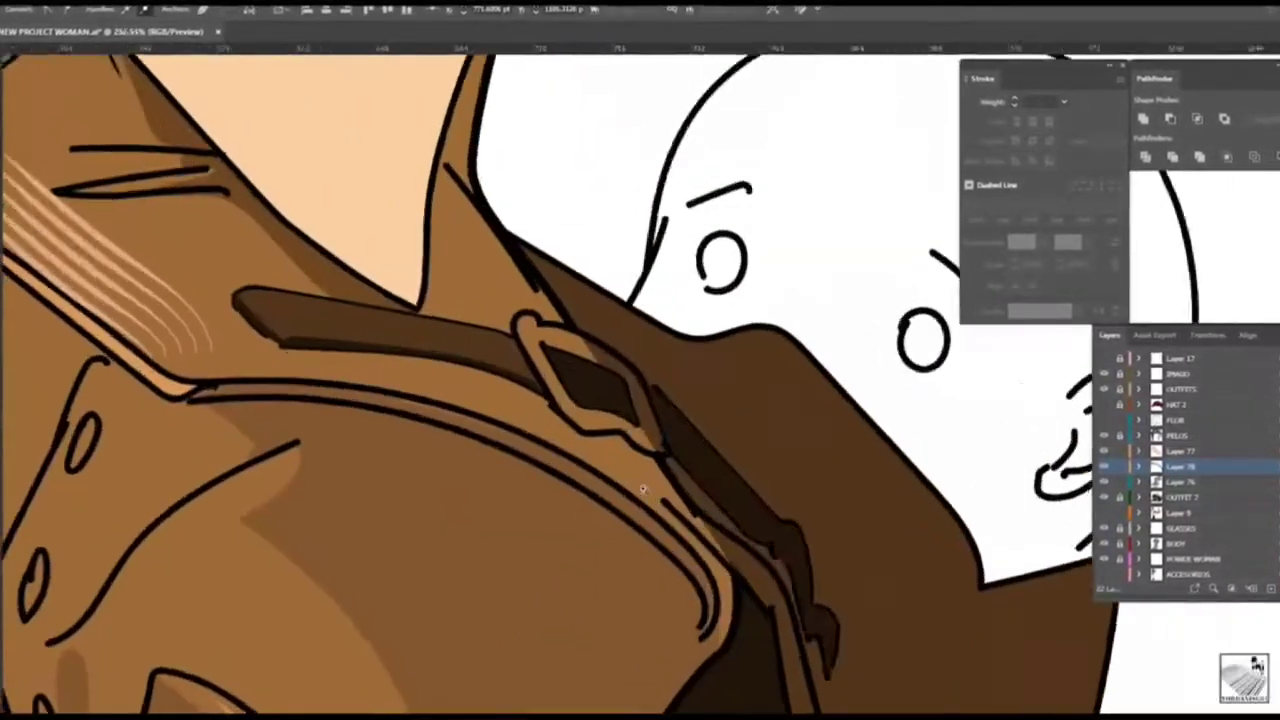
{"action": "left_click", "coordinate": [515, 305]}
{"action": "left_click", "coordinate": [555, 408]}
{"action": "left_click", "coordinate": [607, 434]}
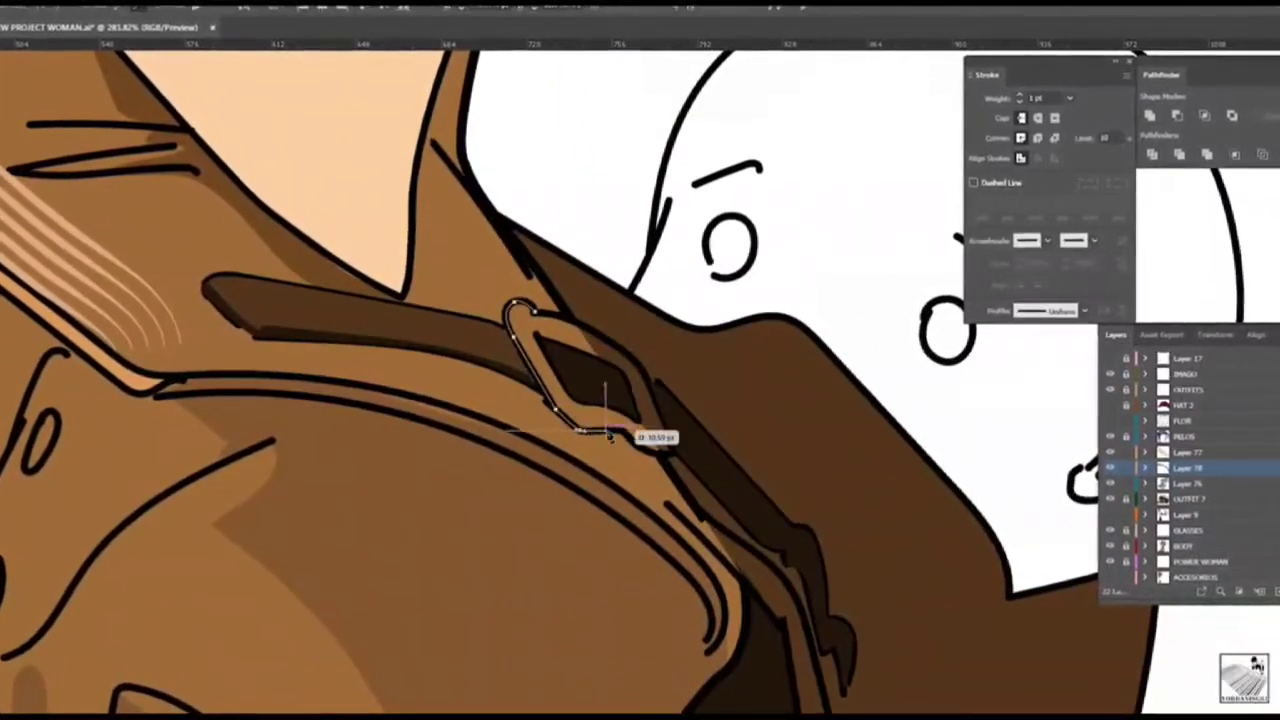
{"action": "left_click", "coordinate": [665, 448]}
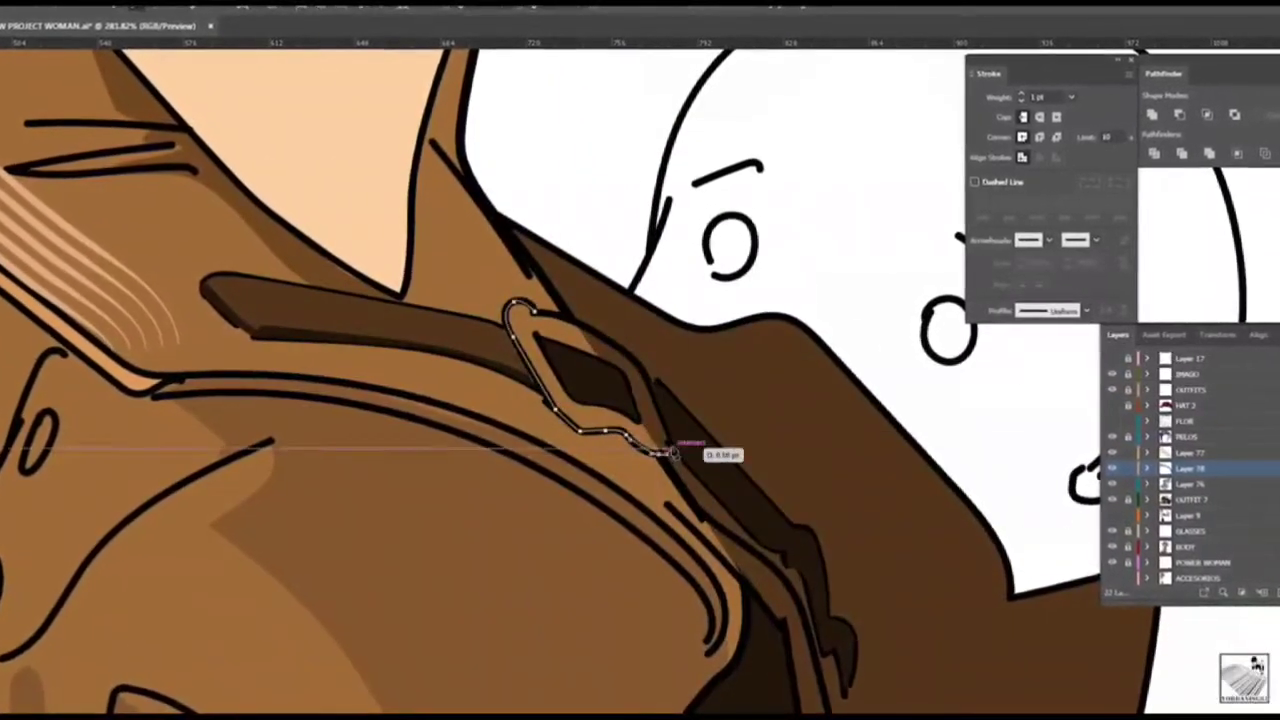
{"action": "left_click", "coordinate": [637, 366]}
{"action": "left_click", "coordinate": [598, 333]}
{"action": "left_click", "coordinate": [514, 302]}
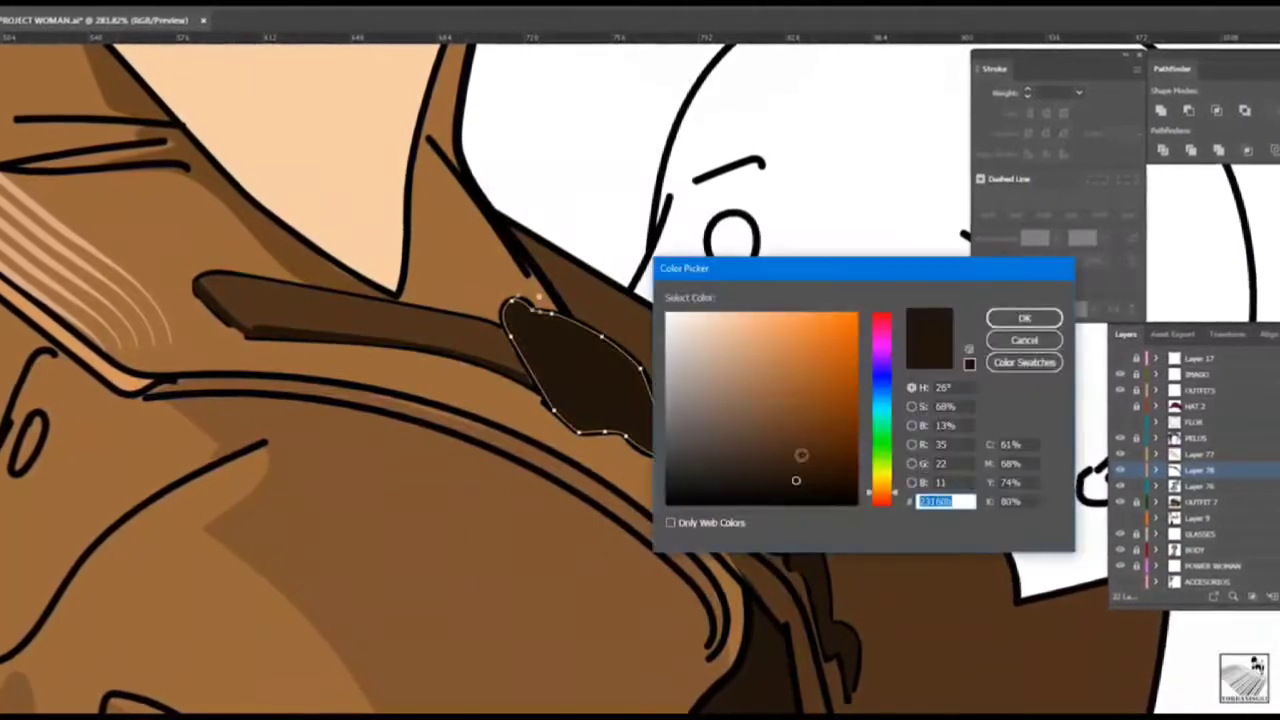
{"action": "left_click", "coordinate": [726, 389]}
{"action": "key", "text": "Return"}
Draw a closed shape along the inner opening of the strap buckle
{"action": "left_click", "coordinate": [533, 336]}
{"action": "left_click", "coordinate": [617, 370]}
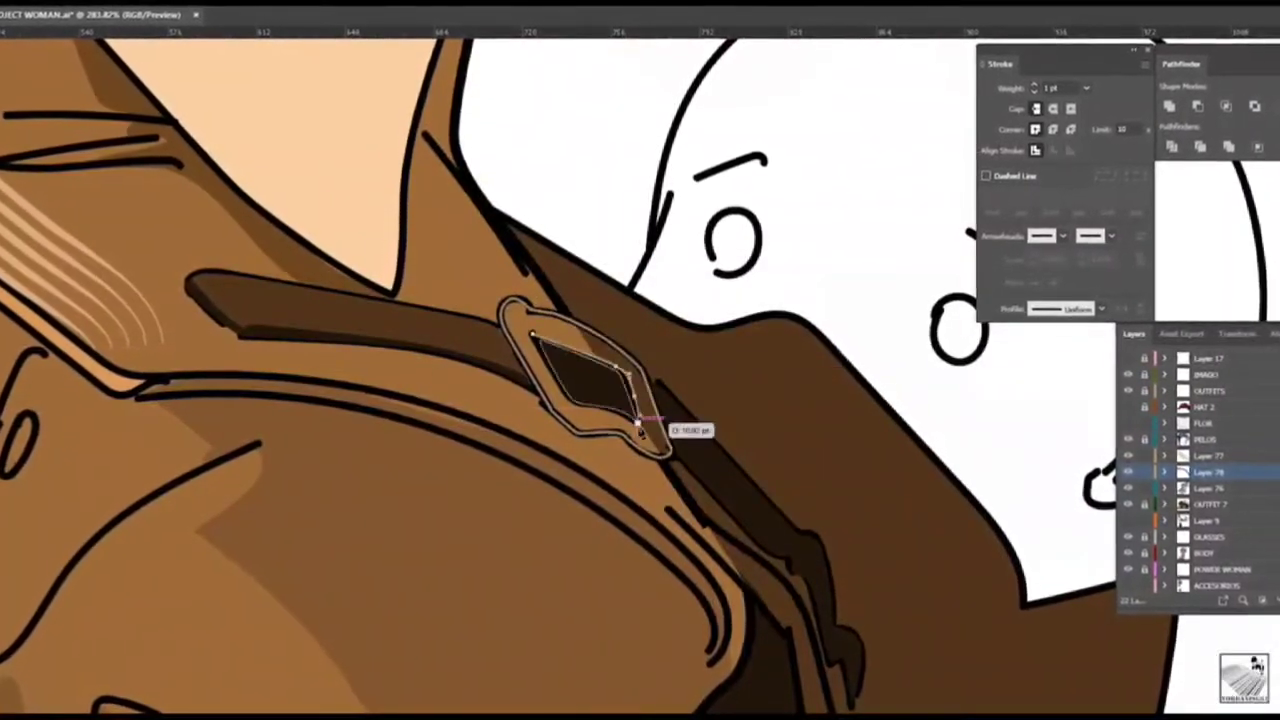
{"action": "left_click", "coordinate": [630, 428]}
{"action": "left_click", "coordinate": [553, 369]}
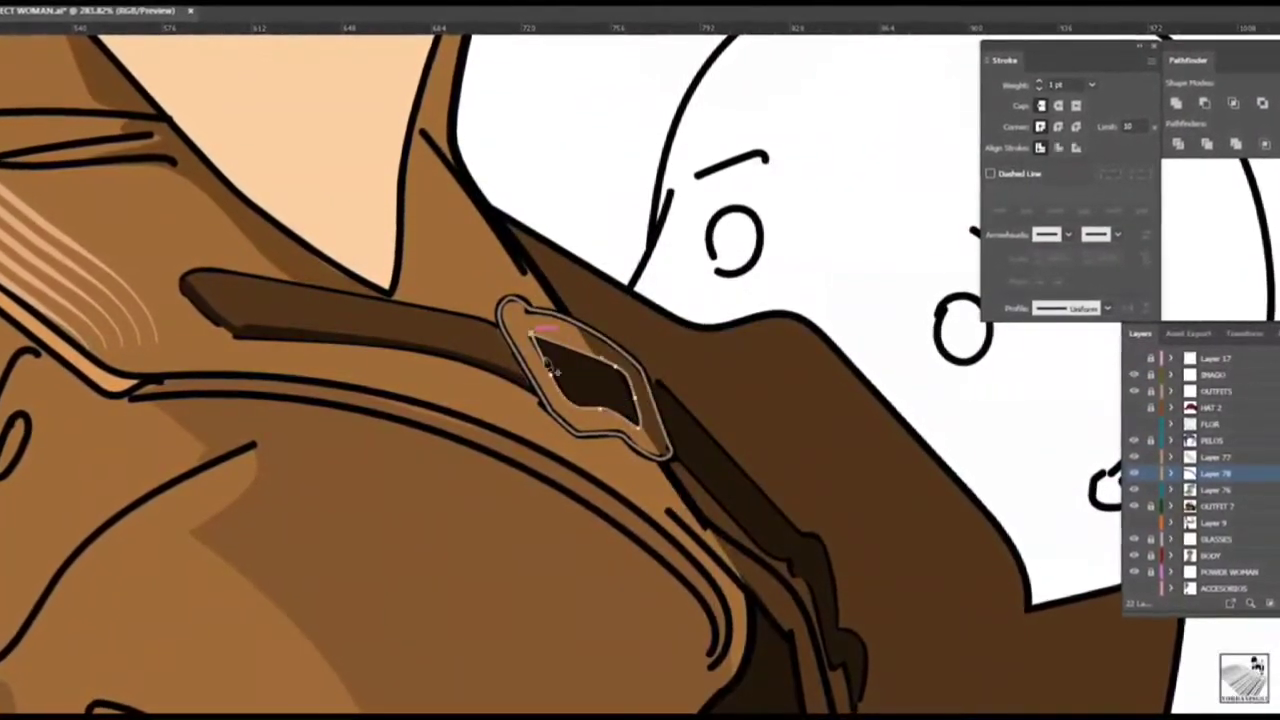
{"action": "left_click", "coordinate": [533, 336]}
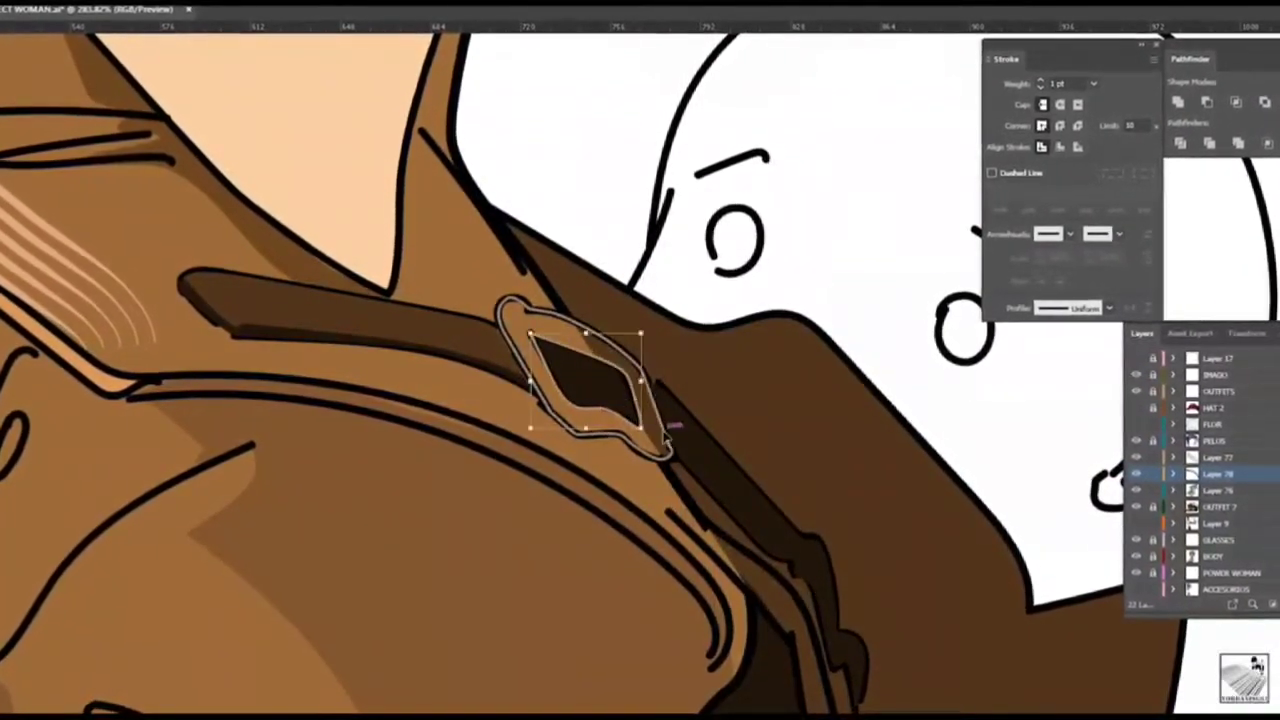
{"action": "key", "text": "ctrl+shift+a"}
{"action": "key", "text": "ctrl+equal"}
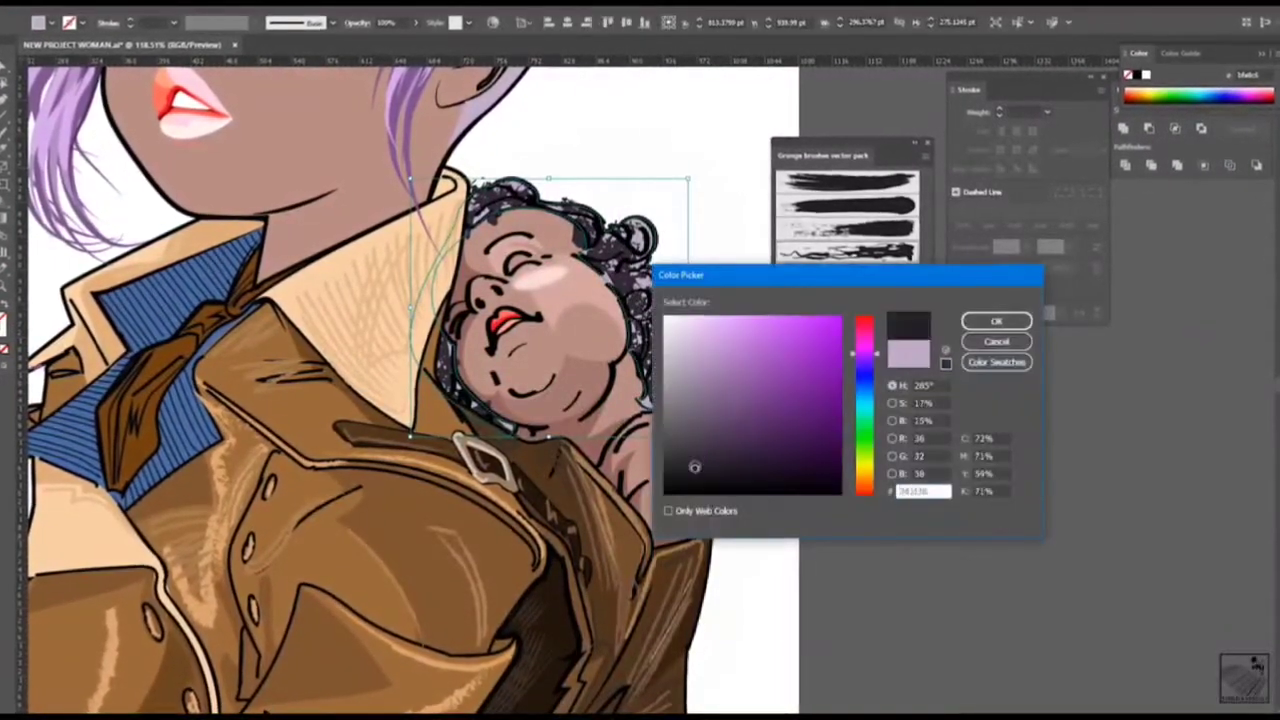
Recolour the baby's curly hair to a near-black purple-grey and choose a stroke colour for its grunge brush texture
{"action": "key", "text": "Return"}
{"action": "key", "text": "Return"}
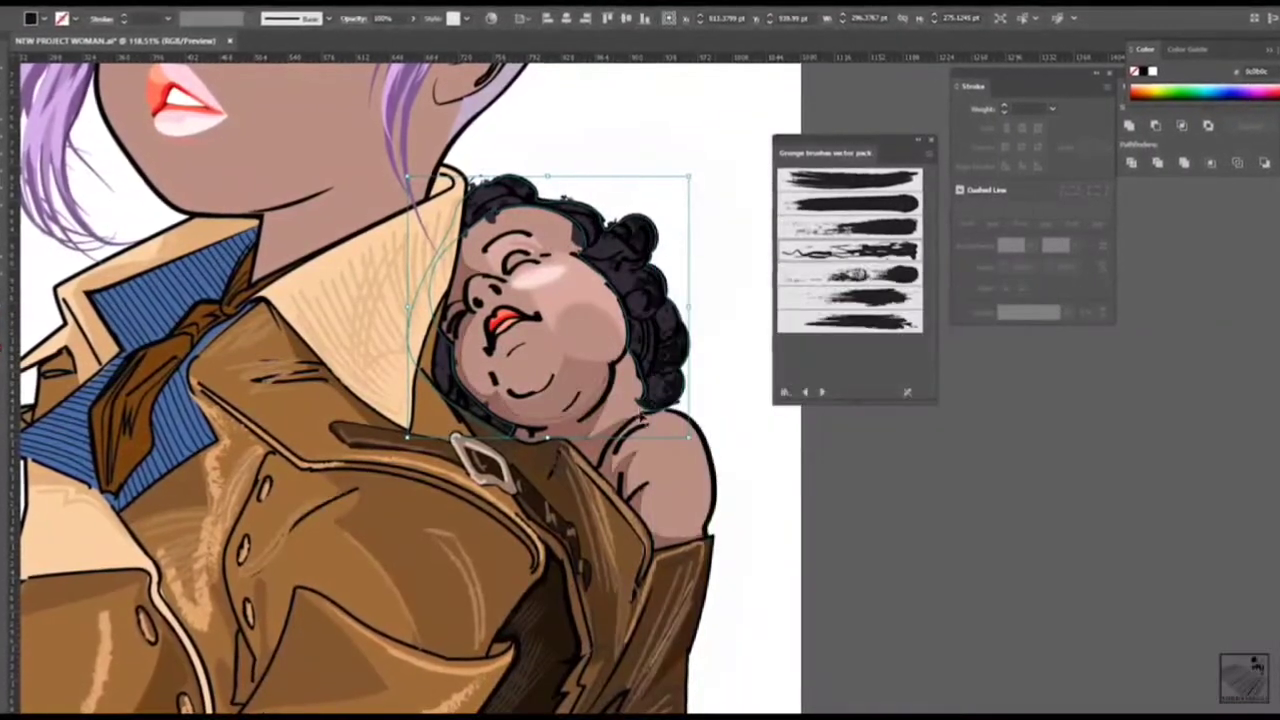
{"action": "key", "text": "Return"}
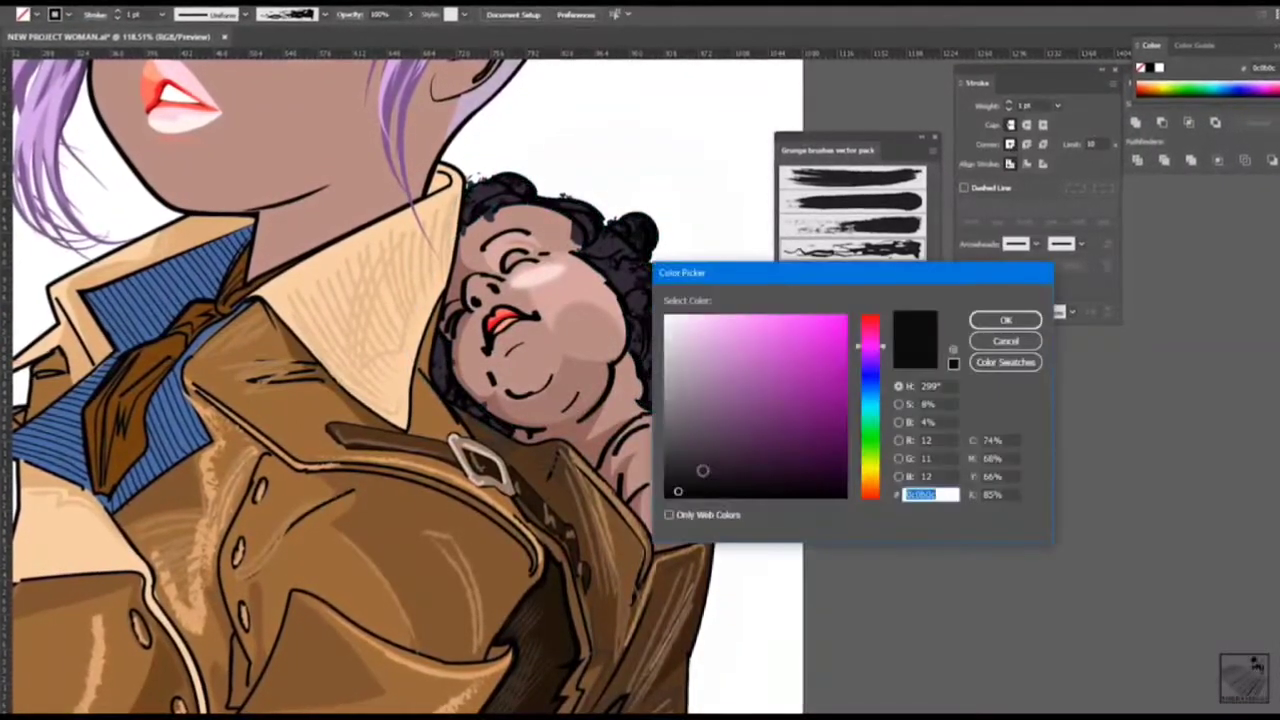
{"action": "key", "text": "Return"}
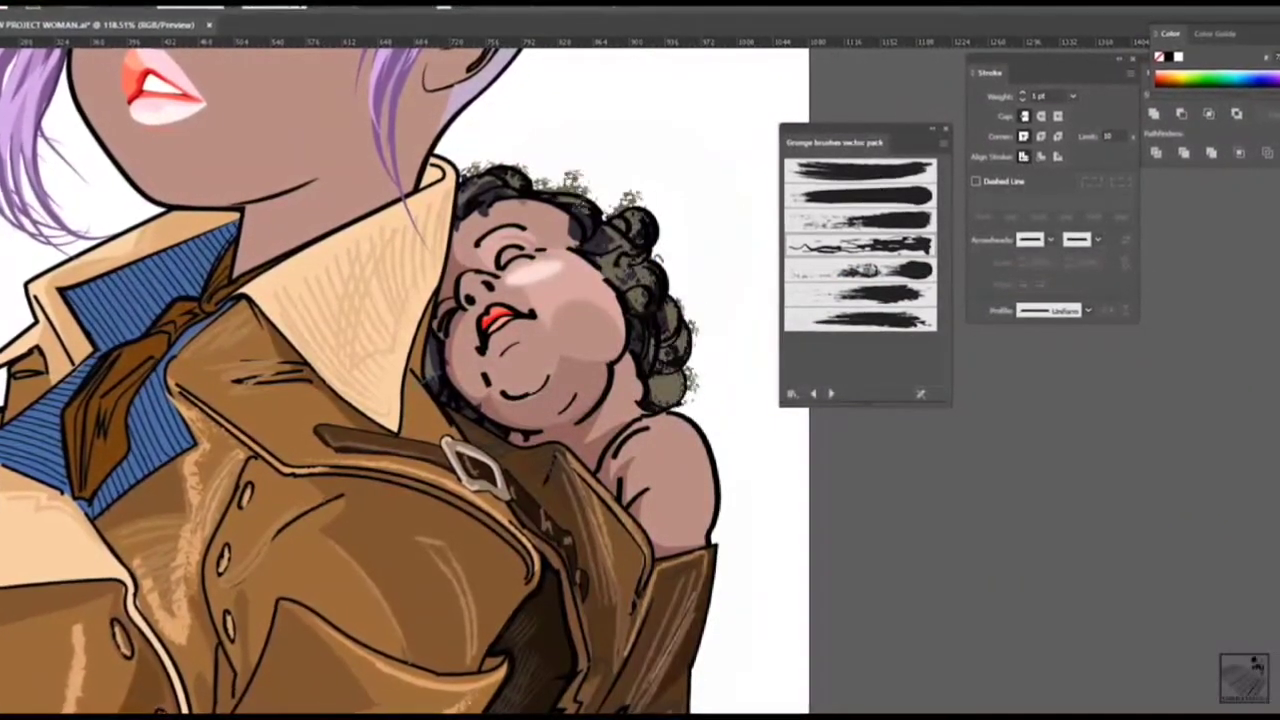
Choose a new fill colour for the baby's skin shape
{"action": "scroll", "coordinate": [502, 250], "scroll_direction": "up", "scroll_amount": 3}
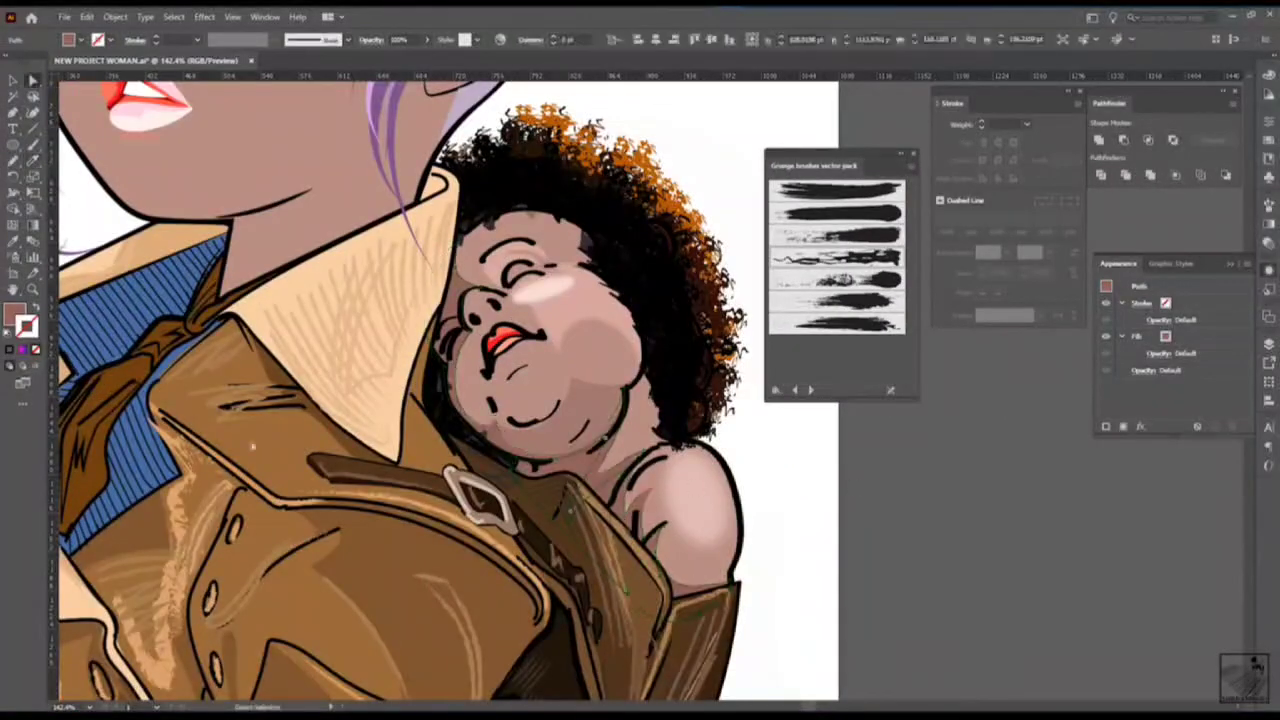
{"action": "double_click", "coordinate": [14, 315]}
{"action": "left_click", "coordinate": [978, 323]}
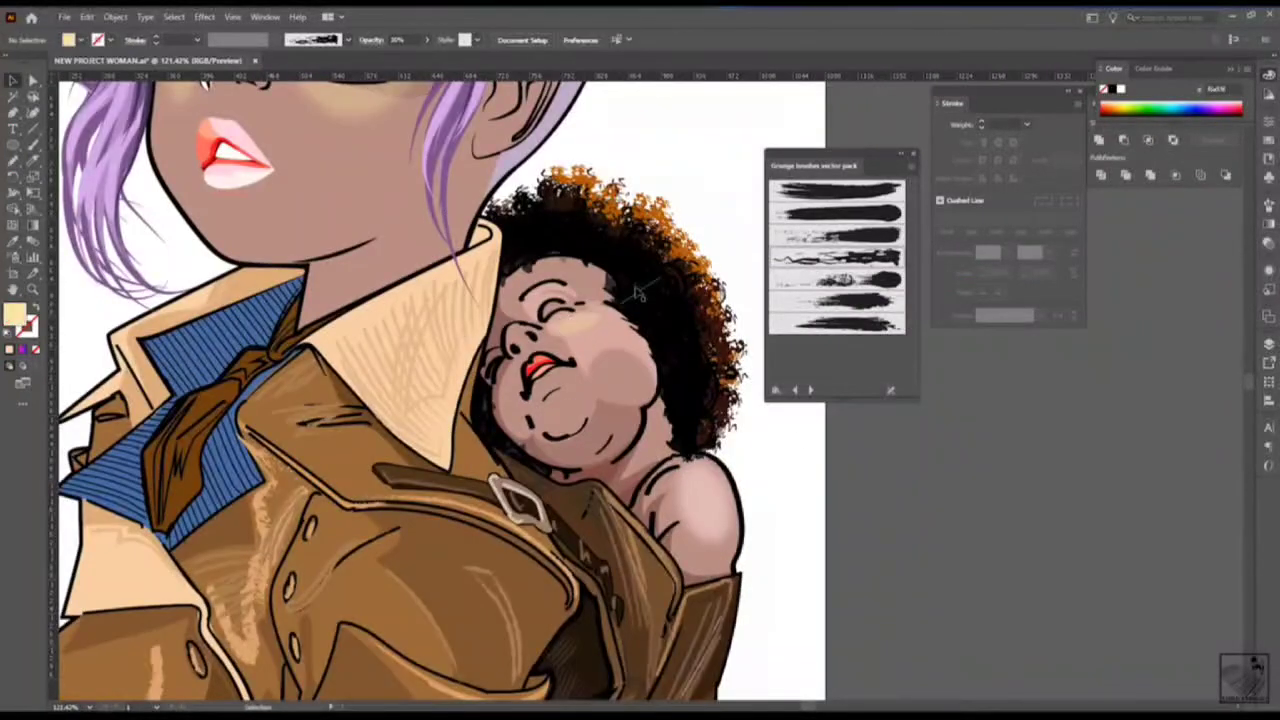
Recolour the orange background gradient to run from a medium purple to a dark purple
{"action": "key", "text": "z"}
{"action": "left_click", "coordinate": [731, 517], "text": "alt"}
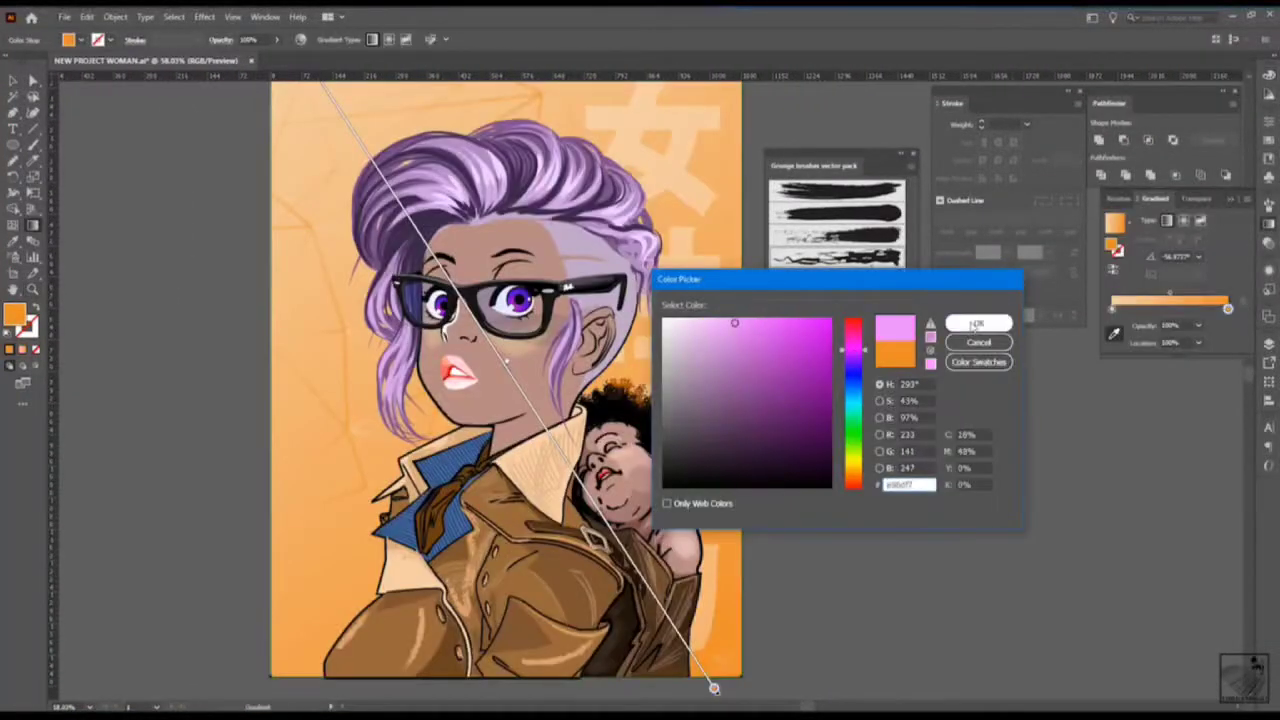
{"action": "left_click", "coordinate": [978, 323]}
{"action": "double_click", "coordinate": [1112, 308]}
{"action": "left_click", "coordinate": [978, 323]}
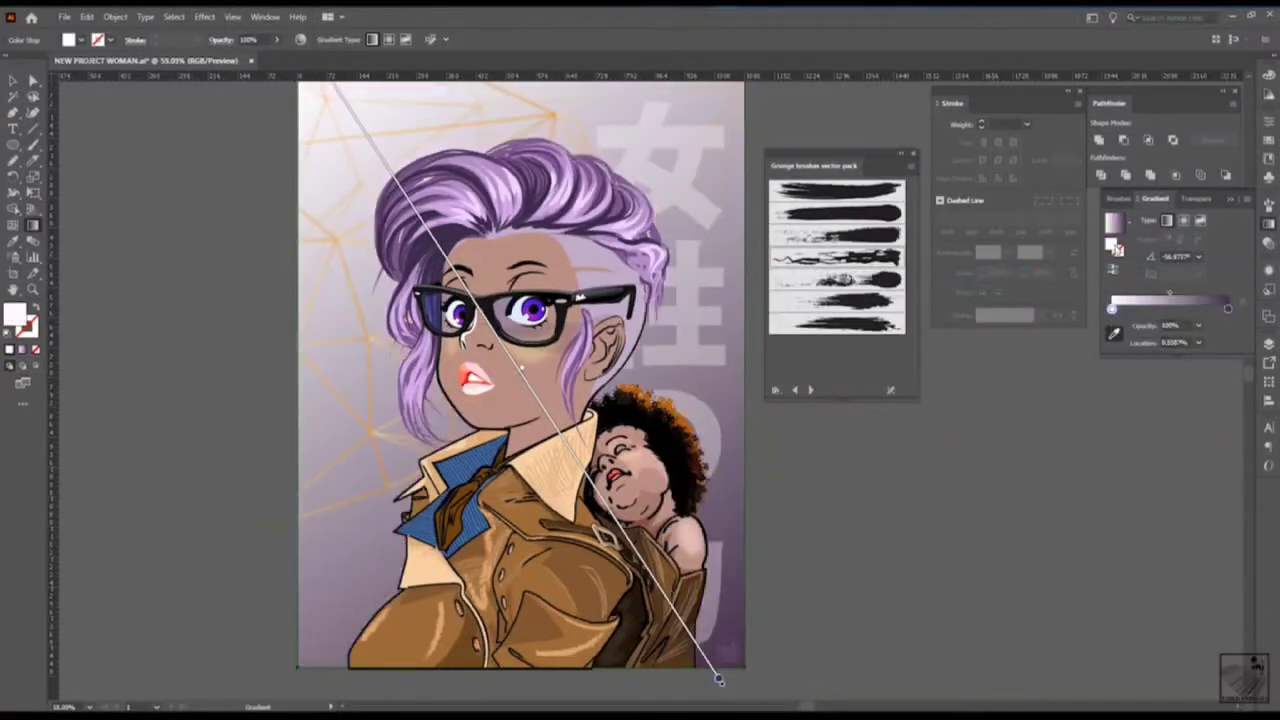
{"action": "double_click", "coordinate": [1112, 308]}
{"action": "key", "text": "Return"}
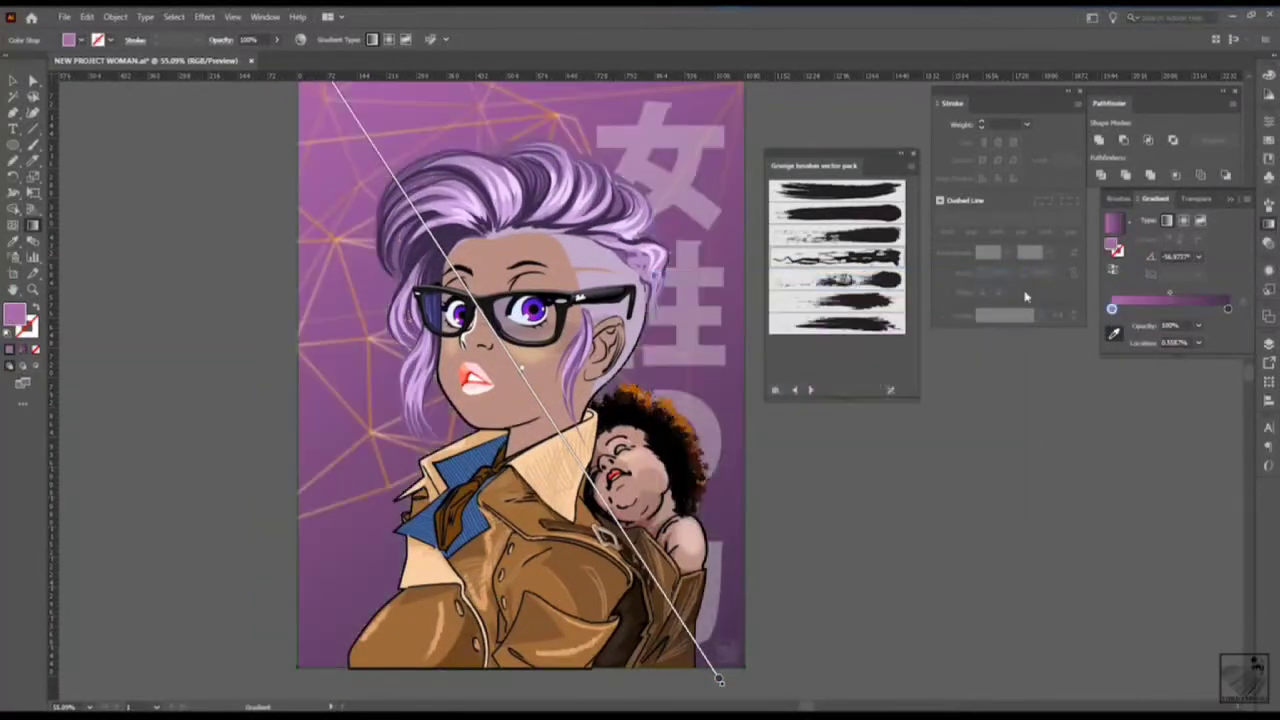